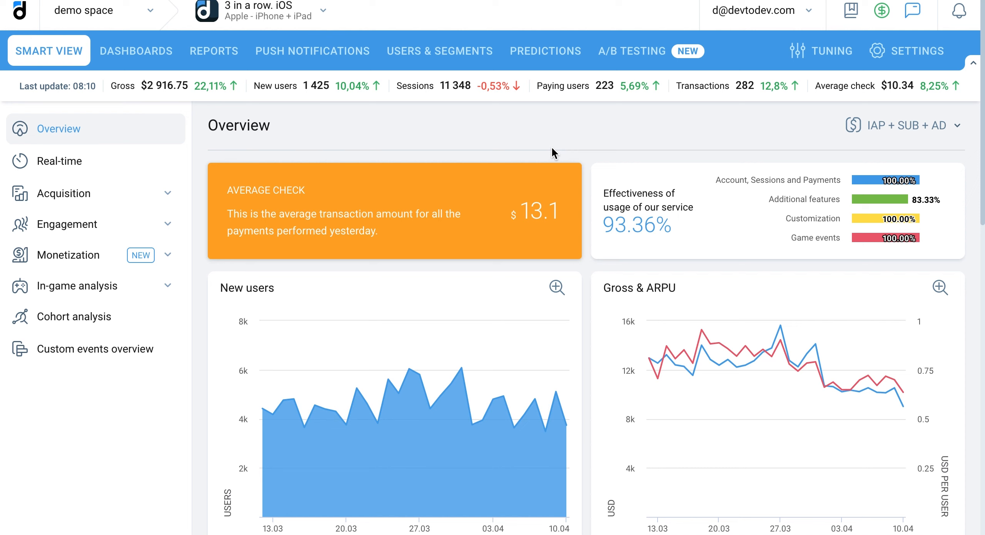
Step: Leaf through the highlighted metric insights in the coloured rotating card on the Overview page
{"action": "left_click", "coordinate": [579, 205]}
{"action": "left_click", "coordinate": [579, 205]}
{"action": "left_click", "coordinate": [579, 205]}
{"action": "left_click", "coordinate": [579, 205]}
{"action": "left_click", "coordinate": [579, 205]}
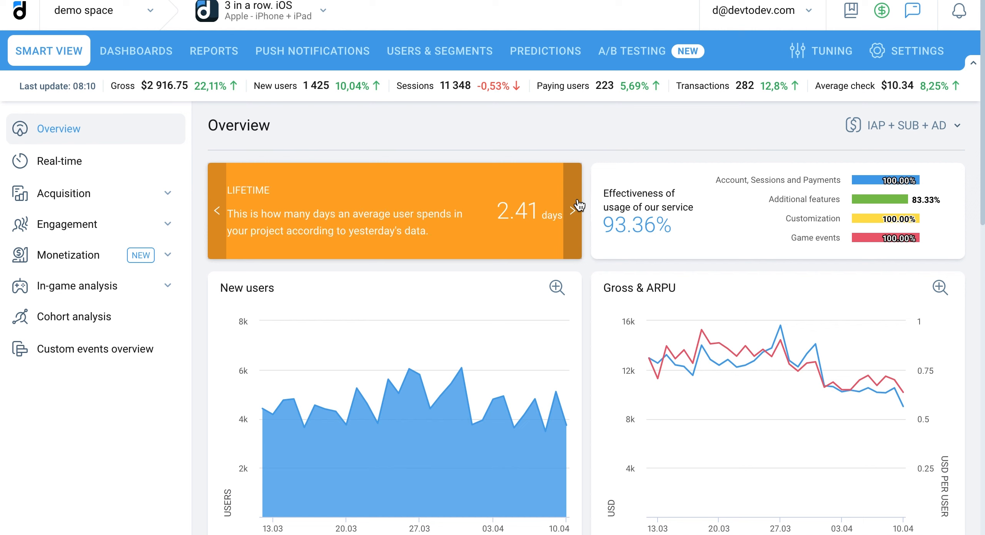
{"action": "left_click", "coordinate": [579, 205]}
{"action": "left_click", "coordinate": [580, 204]}
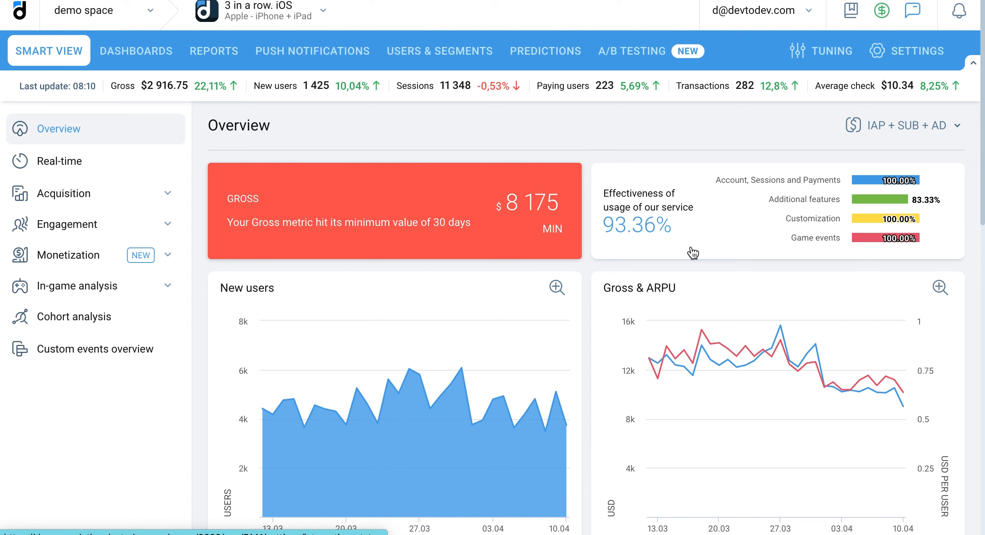
Step: Examine the Overview charts for new users, gross and ARPU, active users, retention, tutorial dynamics and user activity
{"action": "scroll", "coordinate": [596, 271], "scroll_direction": "down", "scroll_amount": 5}
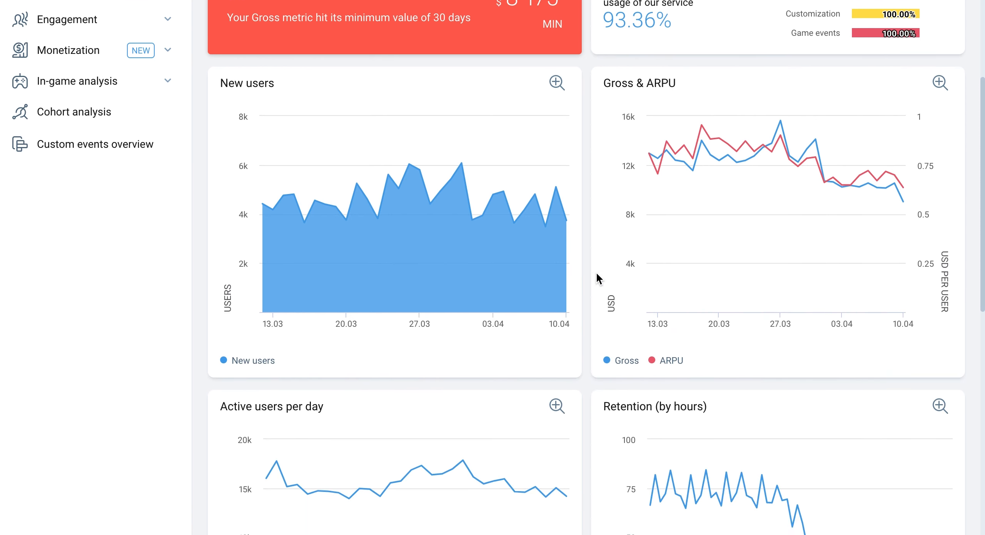
{"action": "scroll", "coordinate": [595, 271], "scroll_direction": "down", "scroll_amount": 6}
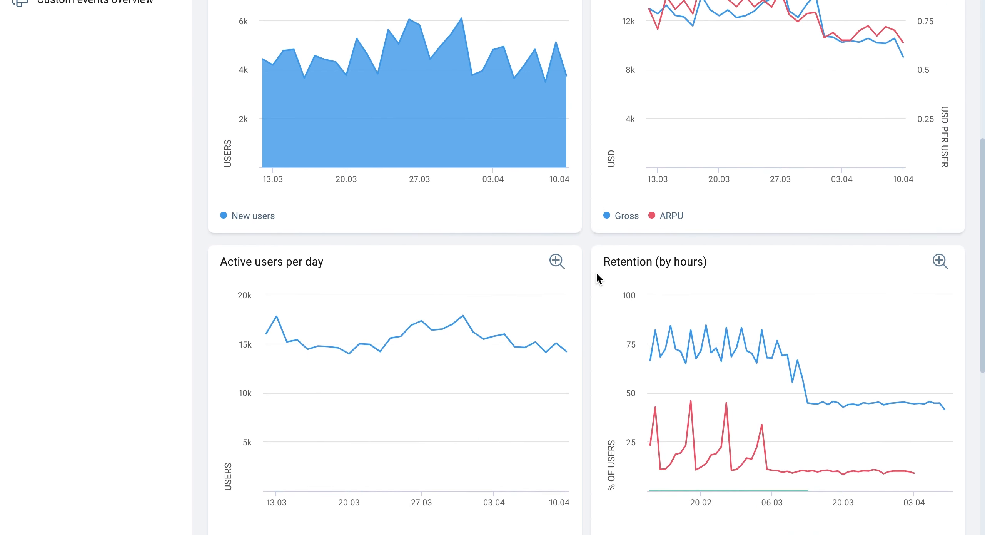
{"action": "scroll", "coordinate": [596, 274], "scroll_direction": "down", "scroll_amount": 6}
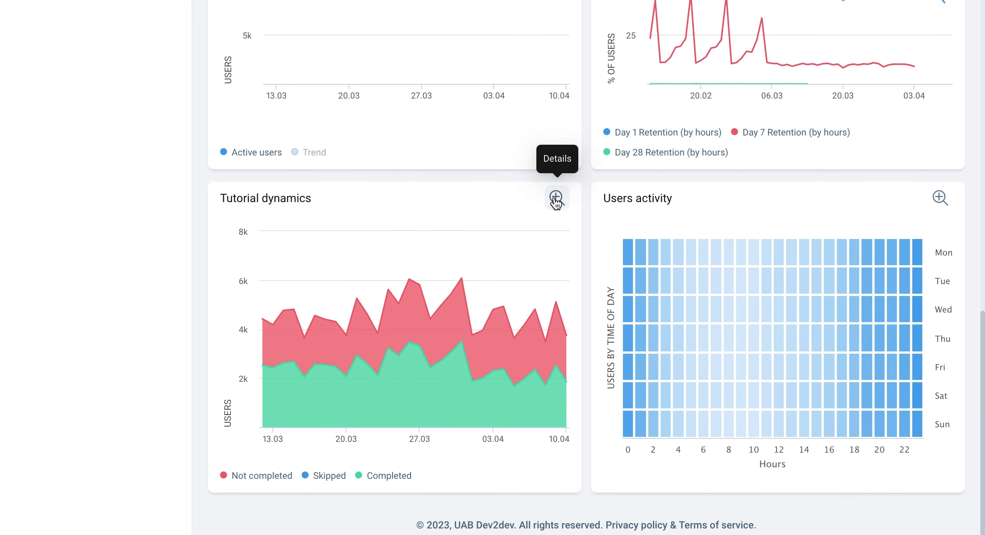
{"action": "scroll", "coordinate": [439, 183], "scroll_direction": "up", "scroll_amount": 10}
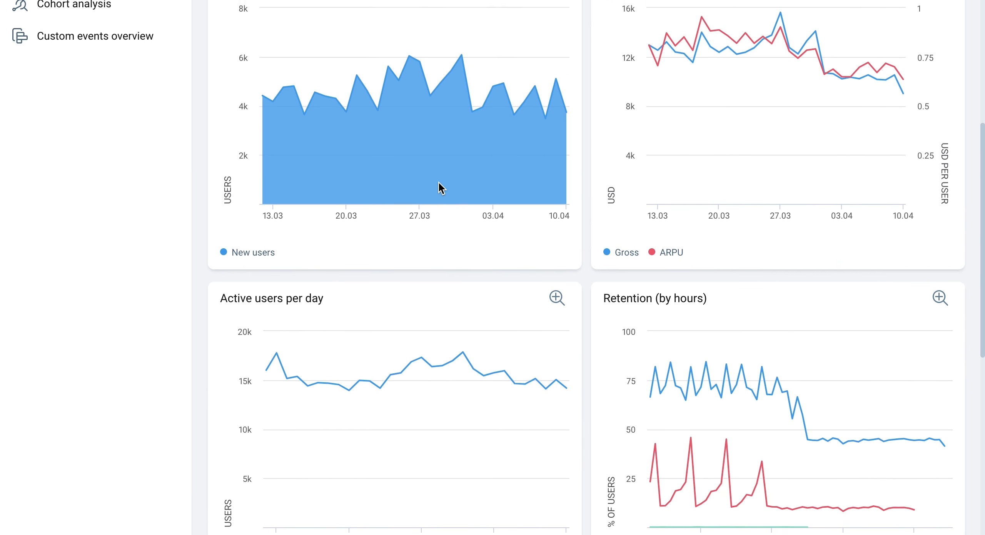
{"action": "scroll", "coordinate": [439, 182], "scroll_direction": "up", "scroll_amount": 7}
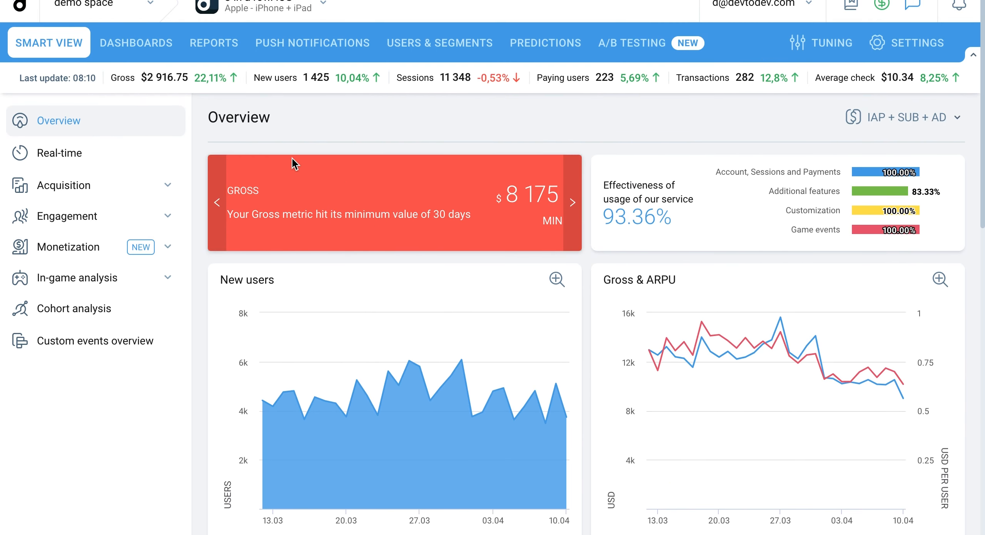
Step: View the real-time dashboard and the Acquisition dashboard
{"action": "left_click", "coordinate": [153, 150]}
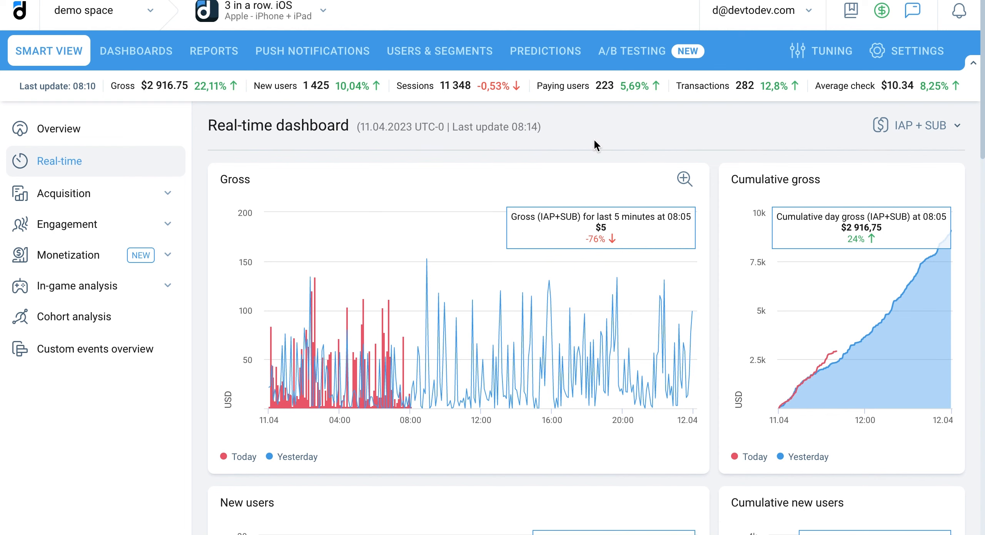
{"action": "left_click", "coordinate": [131, 202]}
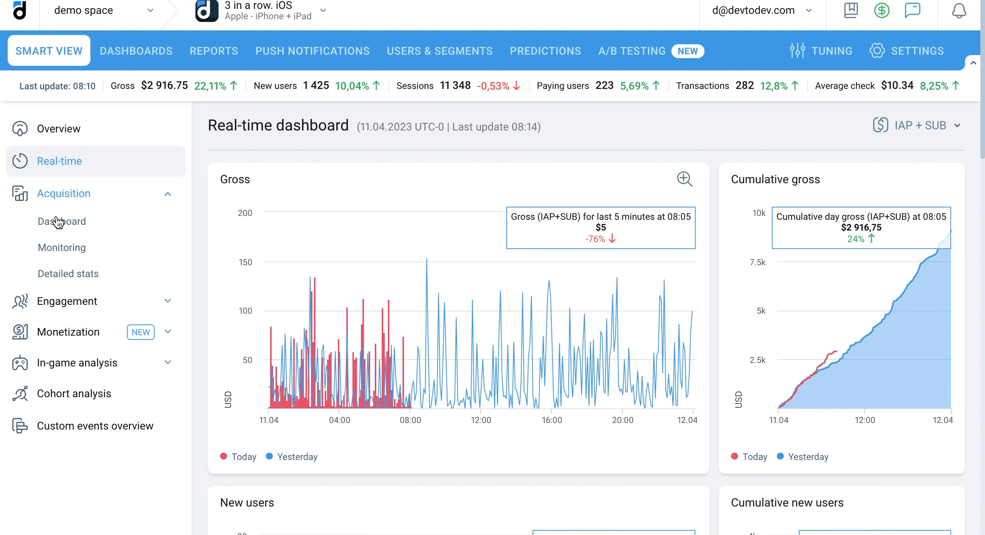
{"action": "left_click", "coordinate": [59, 227]}
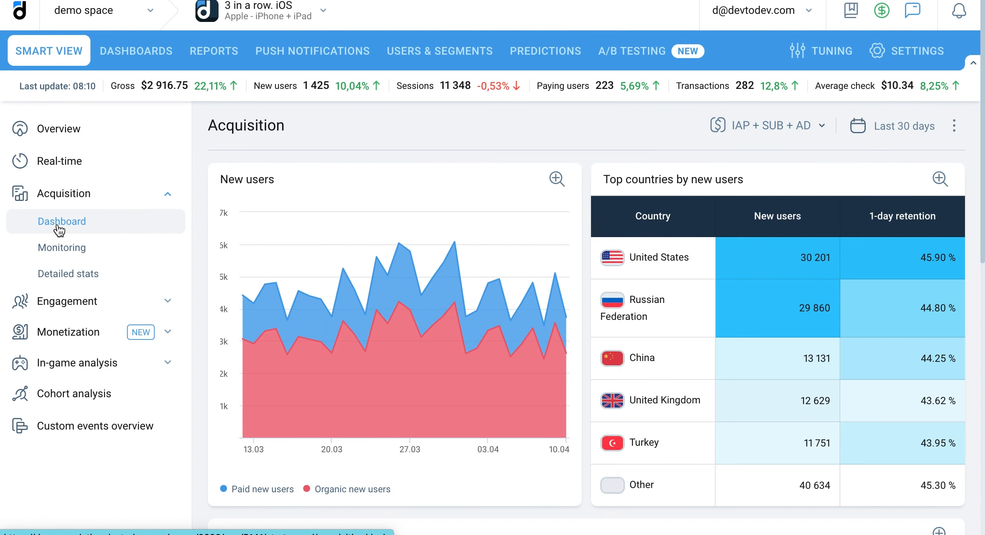
Step: Open the Engagement dashboard and examine its active user, tutorial and session length widgets
{"action": "left_click", "coordinate": [67, 301]}
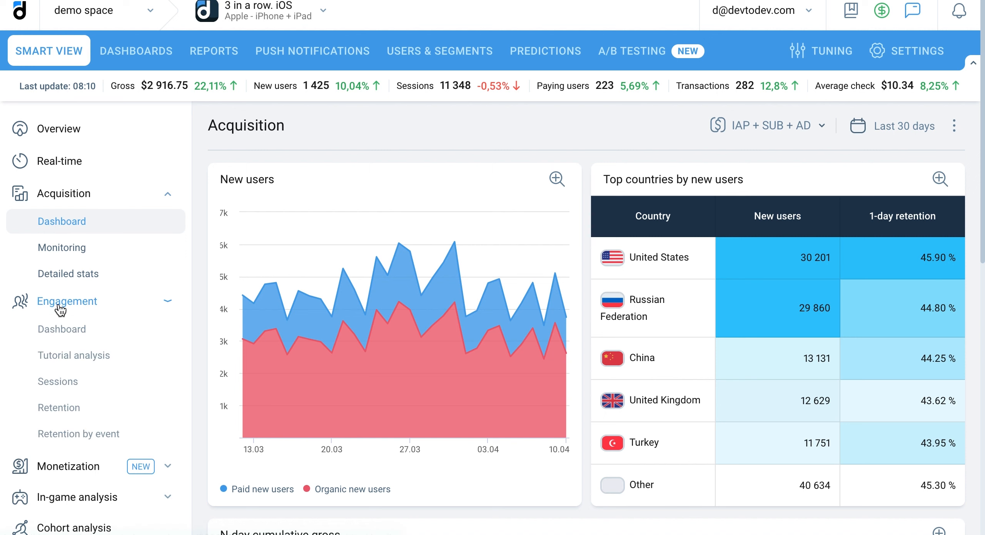
{"action": "left_click", "coordinate": [62, 326]}
{"action": "scroll", "coordinate": [192, 343], "scroll_direction": "down", "scroll_amount": 2}
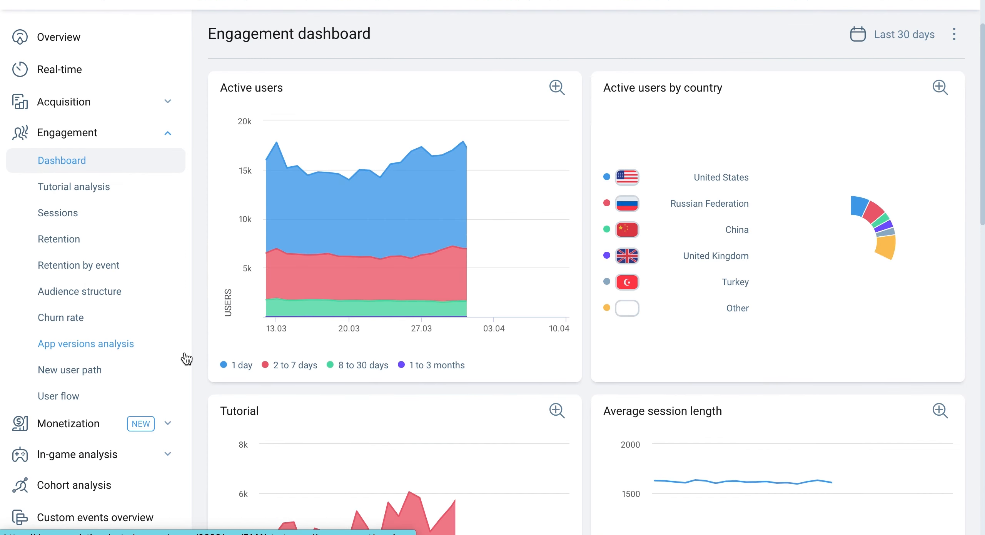
Step: Open the Monetization dashboard and examine its gross, paying share and top countries charts
{"action": "scroll", "coordinate": [187, 356], "scroll_direction": "down", "scroll_amount": 1}
{"action": "left_click", "coordinate": [156, 387]}
{"action": "left_click", "coordinate": [107, 421]}
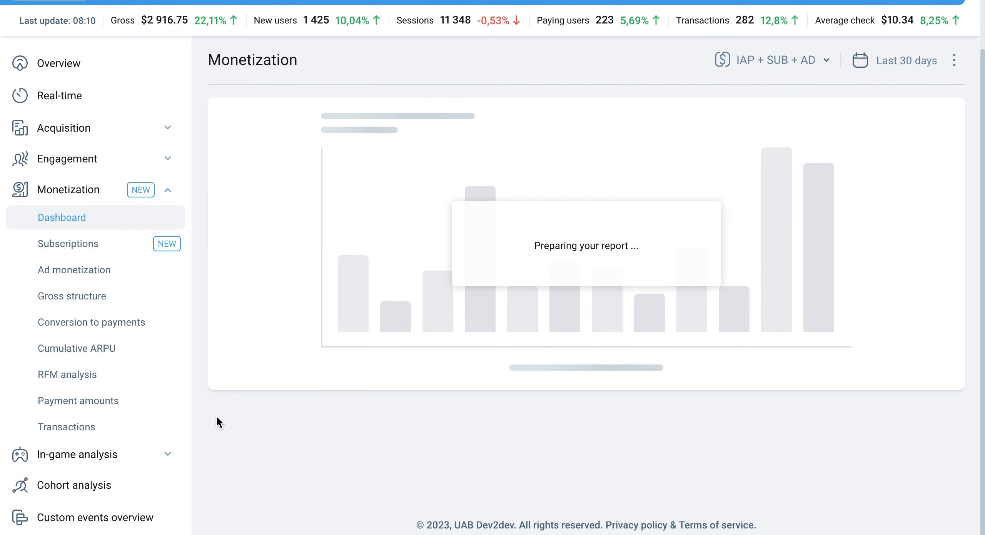
{"action": "scroll", "coordinate": [216, 416], "scroll_direction": "down", "scroll_amount": 2}
{"action": "scroll", "coordinate": [216, 416], "scroll_direction": "down", "scroll_amount": 6}
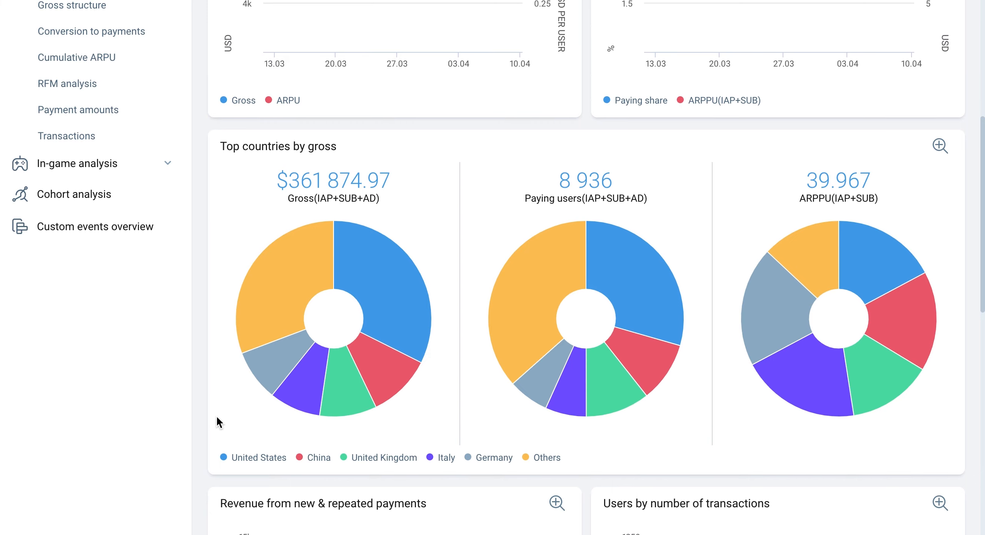
Step: Open the In-game analysis dashboard and examine its virtual currency balance, top purchases and top levels widgets
{"action": "scroll", "coordinate": [217, 417], "scroll_direction": "up", "scroll_amount": 5}
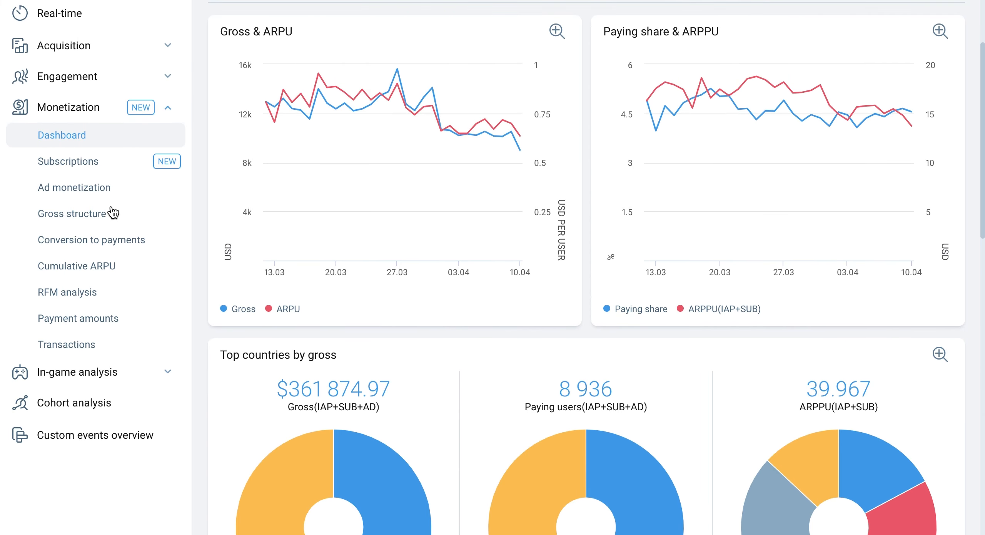
{"action": "left_click", "coordinate": [86, 373]}
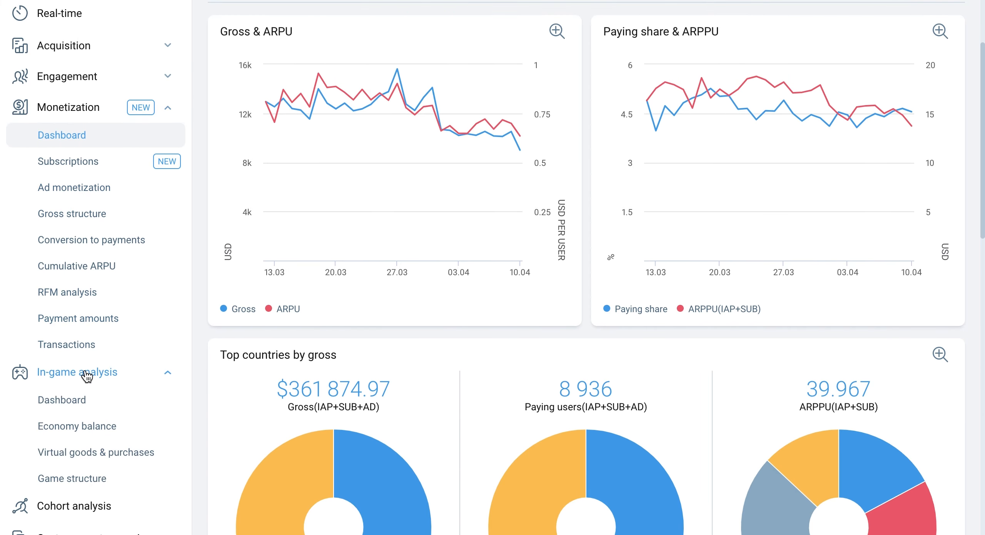
{"action": "left_click", "coordinate": [81, 400]}
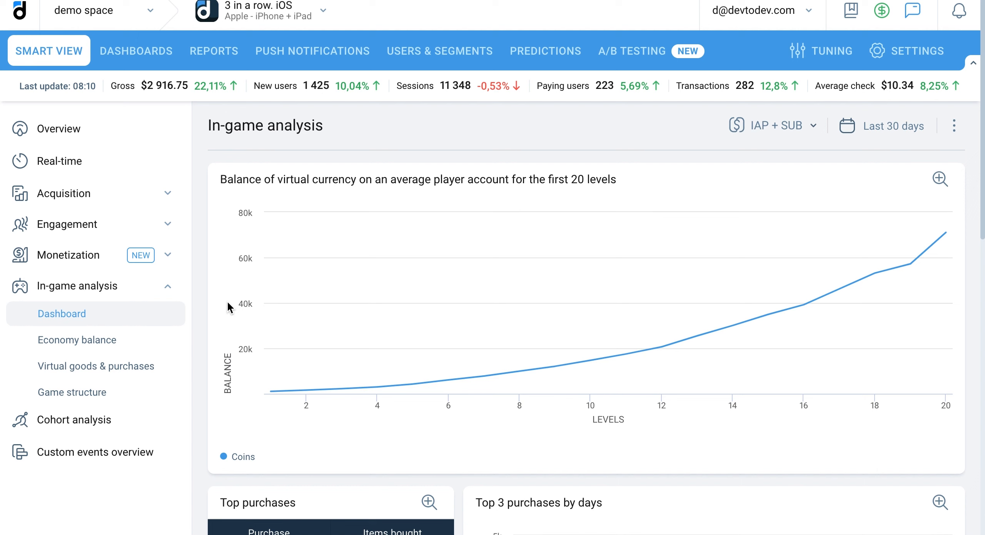
{"action": "scroll", "coordinate": [227, 304], "scroll_direction": "down", "scroll_amount": 3}
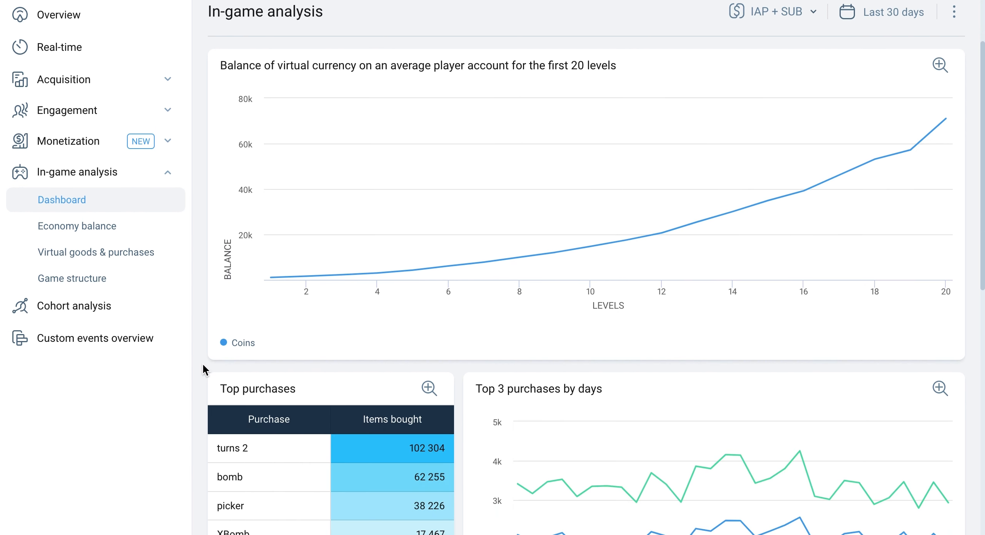
{"action": "scroll", "coordinate": [203, 364], "scroll_direction": "down", "scroll_amount": 6}
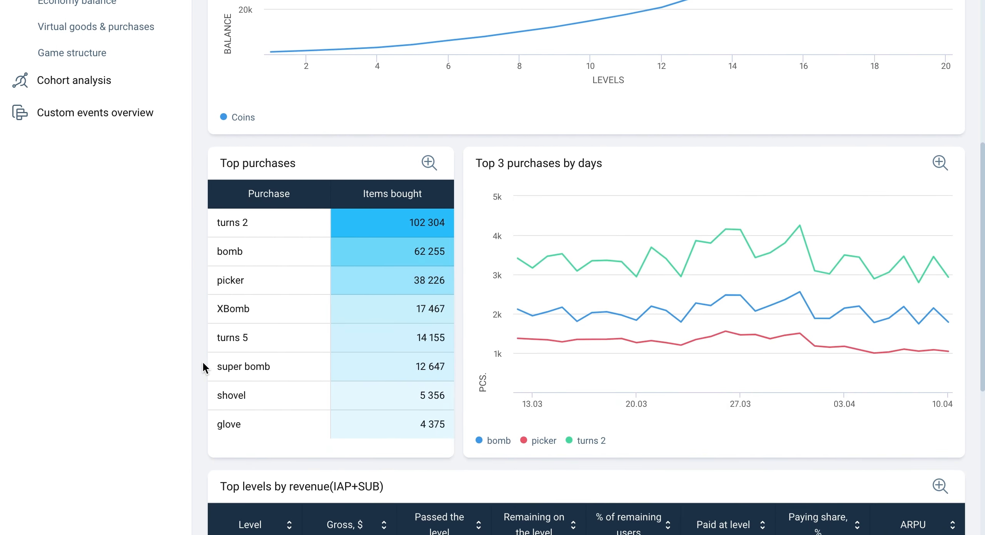
{"action": "scroll", "coordinate": [203, 366], "scroll_direction": "down", "scroll_amount": 3}
Step: Open the cohort analysis and examine the cohort comparison table, retention chart and cumulative ARPU chart
{"action": "scroll", "coordinate": [204, 368], "scroll_direction": "up", "scroll_amount": 12}
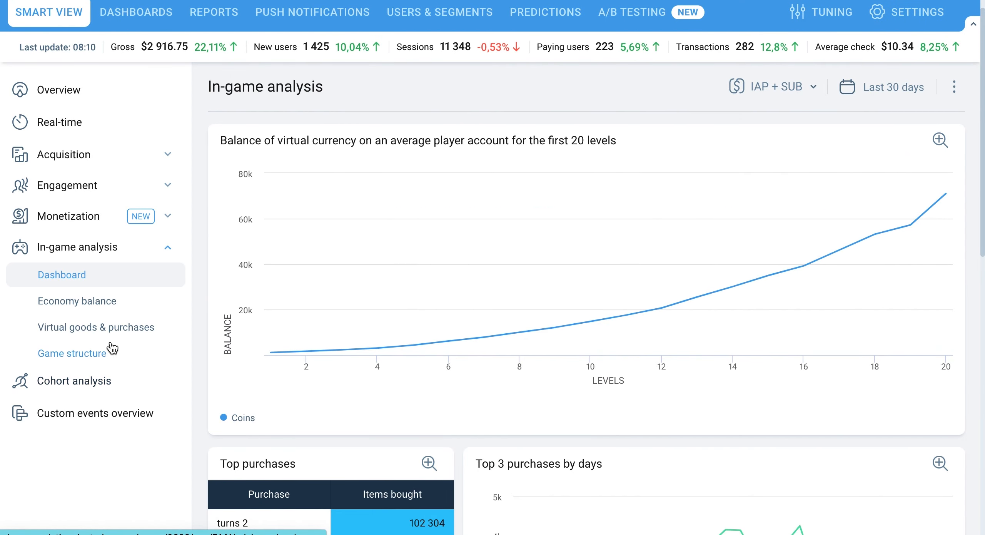
{"action": "left_click", "coordinate": [94, 383]}
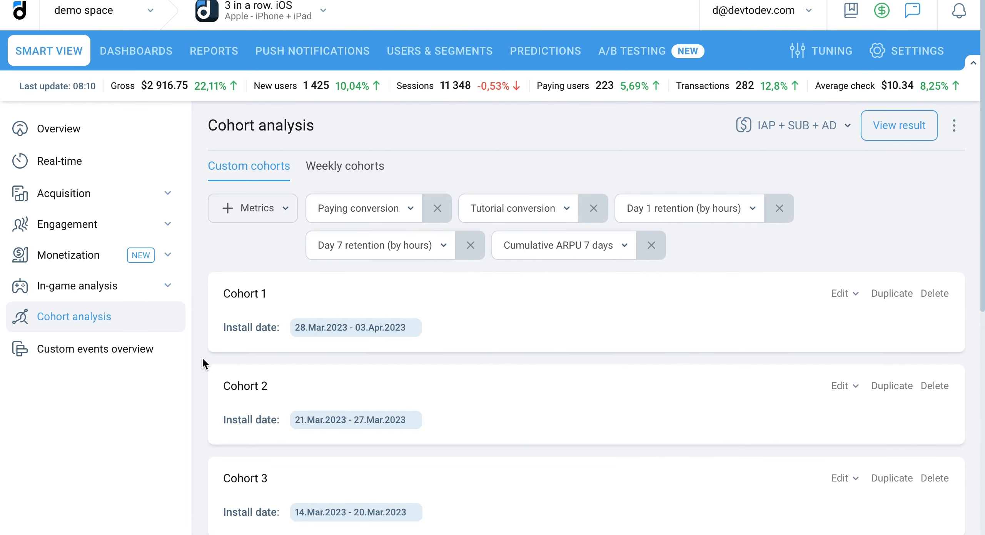
{"action": "scroll", "coordinate": [717, 265], "scroll_direction": "down", "scroll_amount": 15}
{"action": "scroll", "coordinate": [717, 265], "scroll_direction": "down", "scroll_amount": 1}
{"action": "mouse_move", "coordinate": [689, 290]}
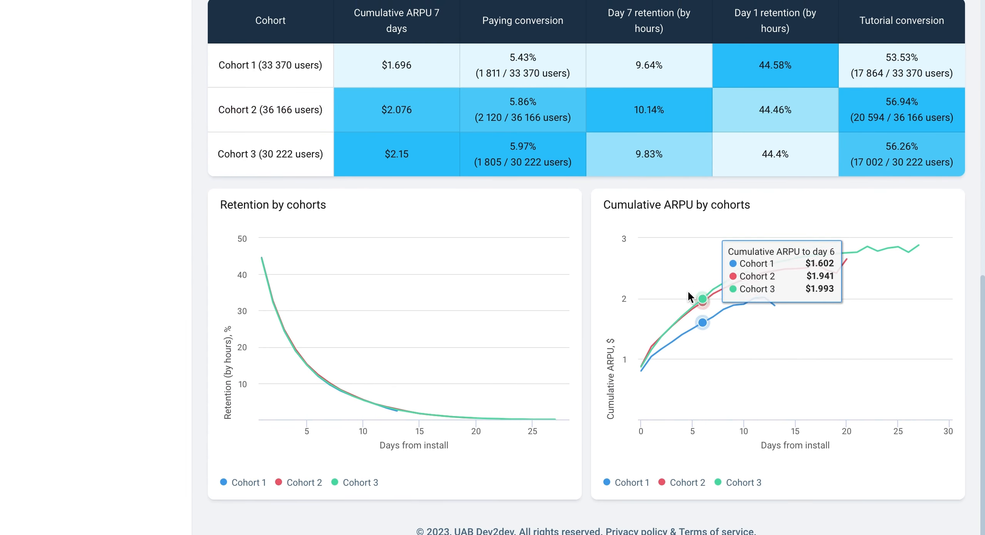
Step: Open the custom events overview
{"action": "scroll", "coordinate": [348, 292], "scroll_direction": "up", "scroll_amount": 12}
{"action": "left_click", "coordinate": [134, 245]}
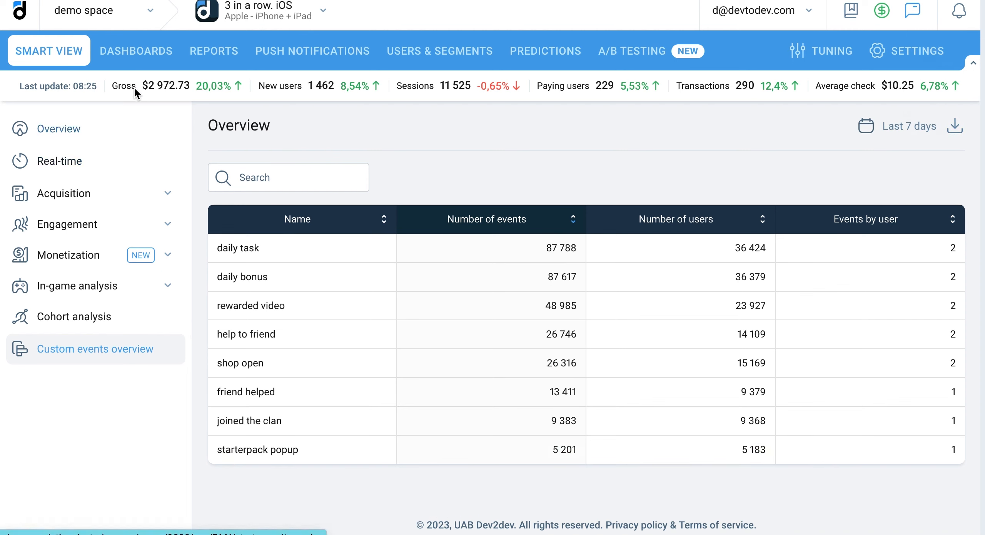
Step: Open the recently viewed Acquisition campaign dashboard and examine its new users and traffic quality widgets
{"action": "mouse_move", "coordinate": [149, 50]}
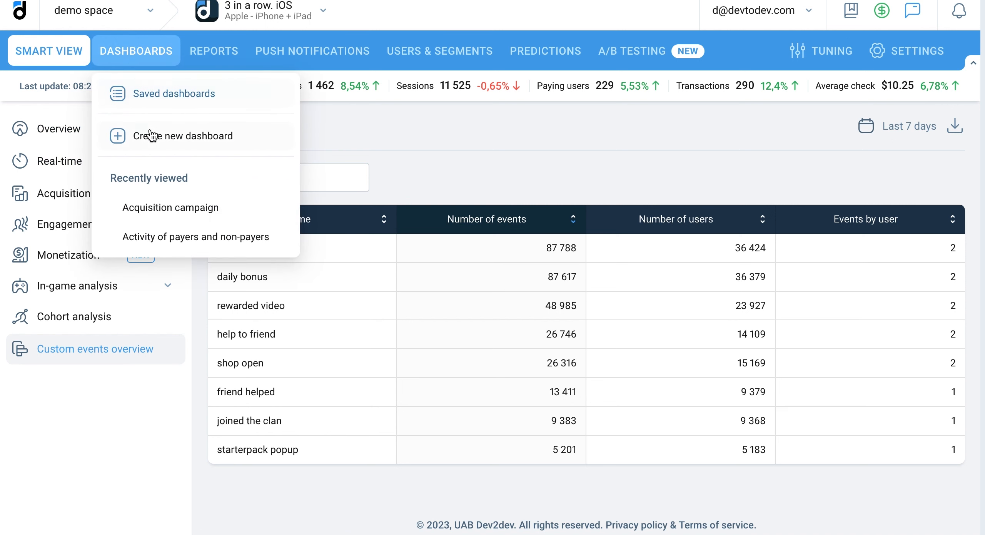
{"action": "left_click", "coordinate": [157, 208]}
{"action": "left_click", "coordinate": [157, 208]}
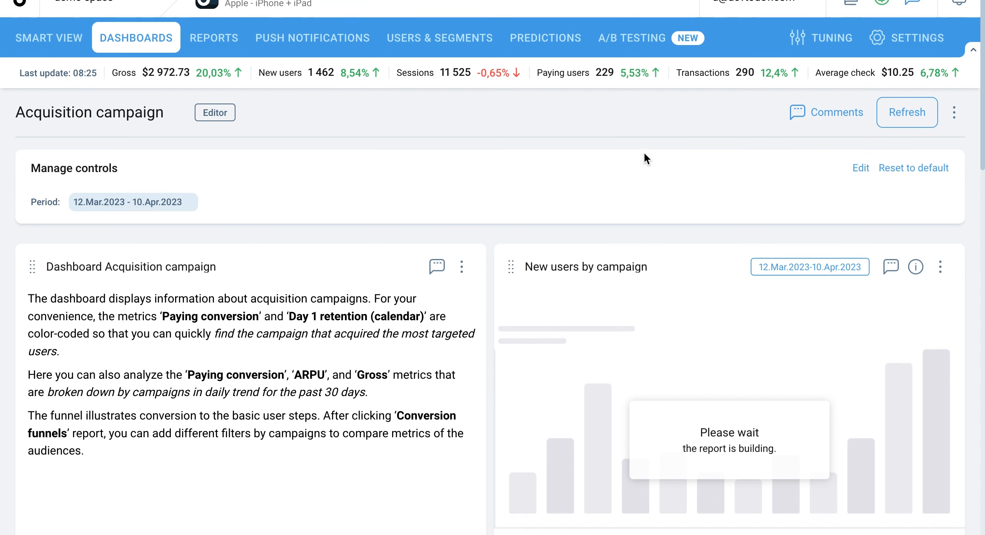
{"action": "scroll", "coordinate": [644, 154], "scroll_direction": "down", "scroll_amount": 5}
{"action": "scroll", "coordinate": [650, 157], "scroll_direction": "down", "scroll_amount": 5}
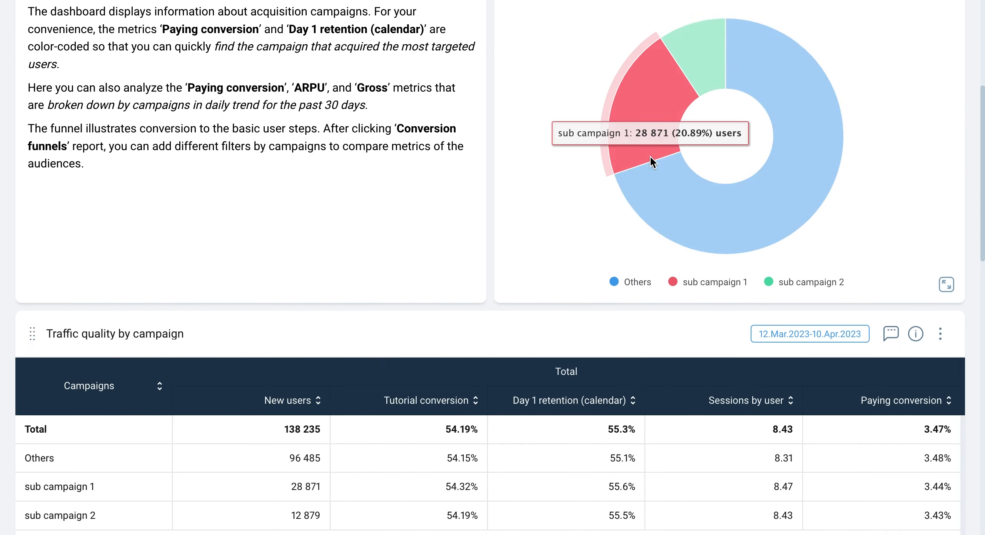
{"action": "left_click", "coordinate": [941, 266]}
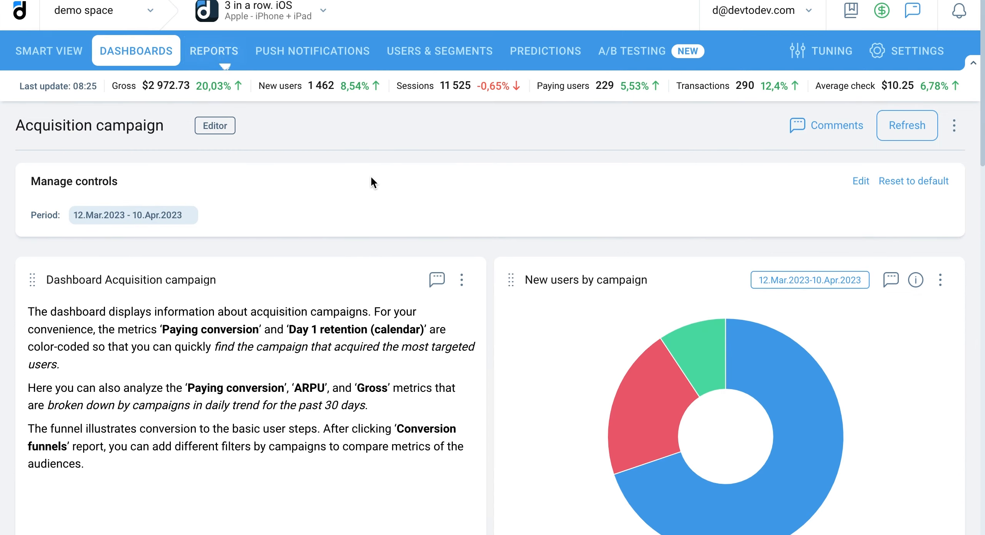
Step: Build a new basic metrics report showing ARPU and Revenue as a chart, aggregated by day and grouped by campaign
{"action": "left_click", "coordinate": [214, 50]}
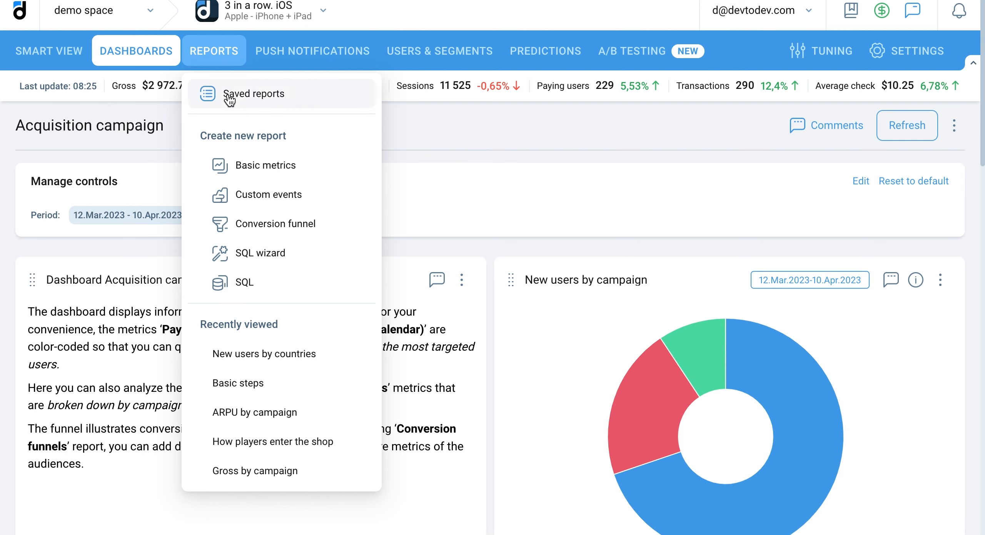
{"action": "left_click", "coordinate": [244, 169]}
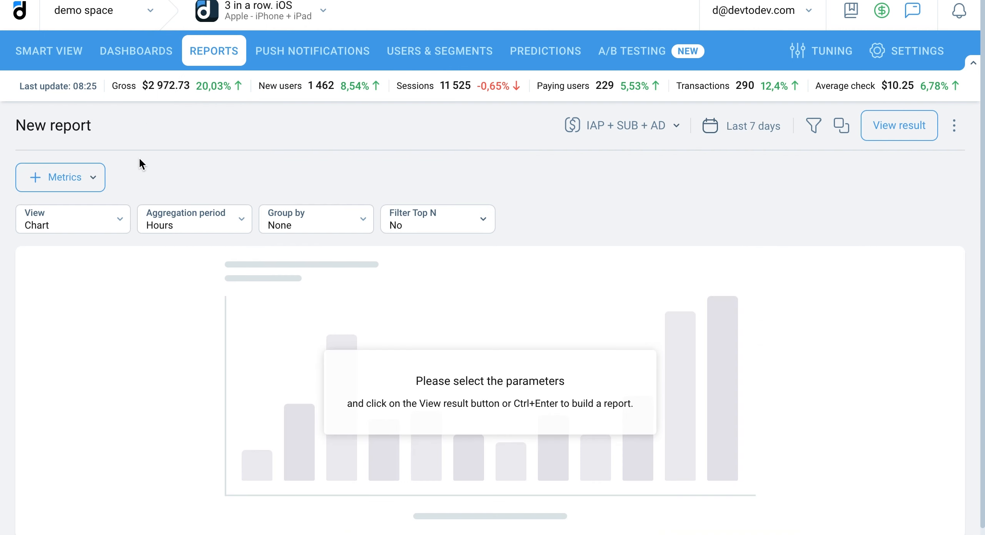
{"action": "left_click", "coordinate": [92, 170]}
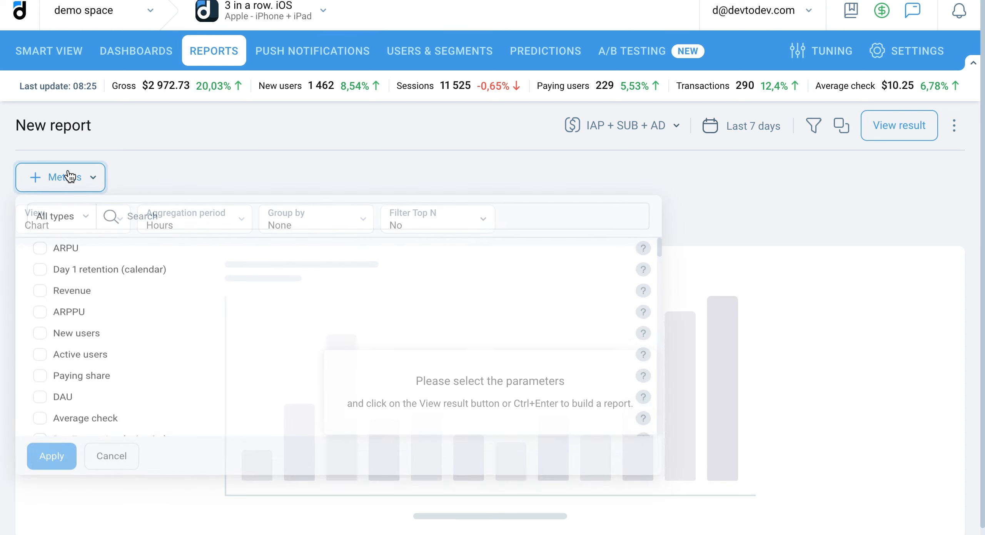
{"action": "left_click", "coordinate": [57, 252]}
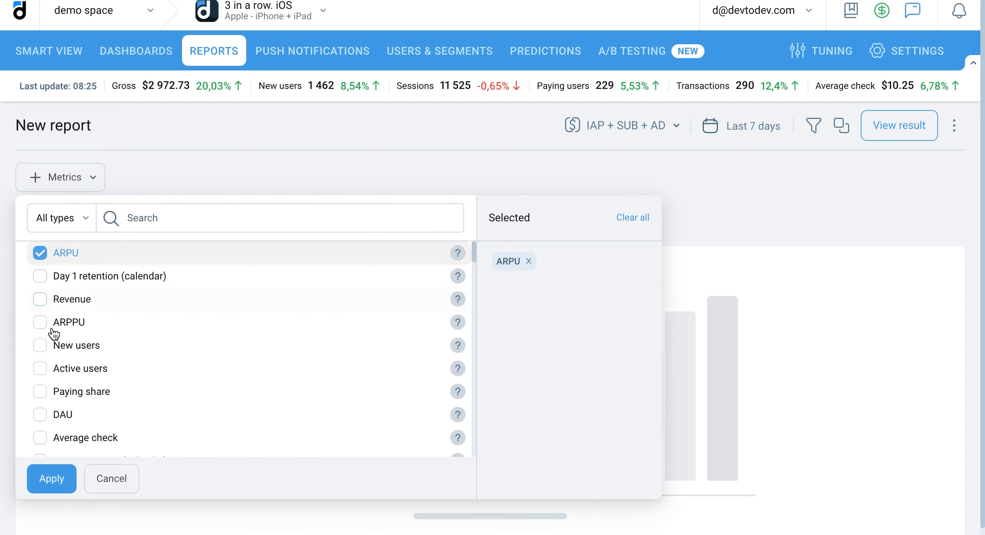
{"action": "left_click", "coordinate": [56, 299]}
{"action": "left_click", "coordinate": [51, 479]}
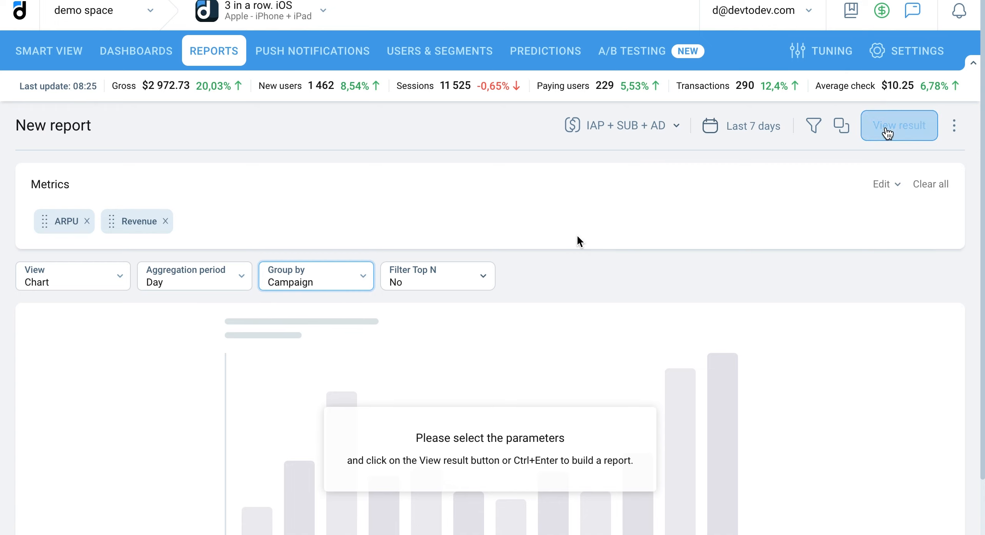
{"action": "left_click", "coordinate": [882, 133]}
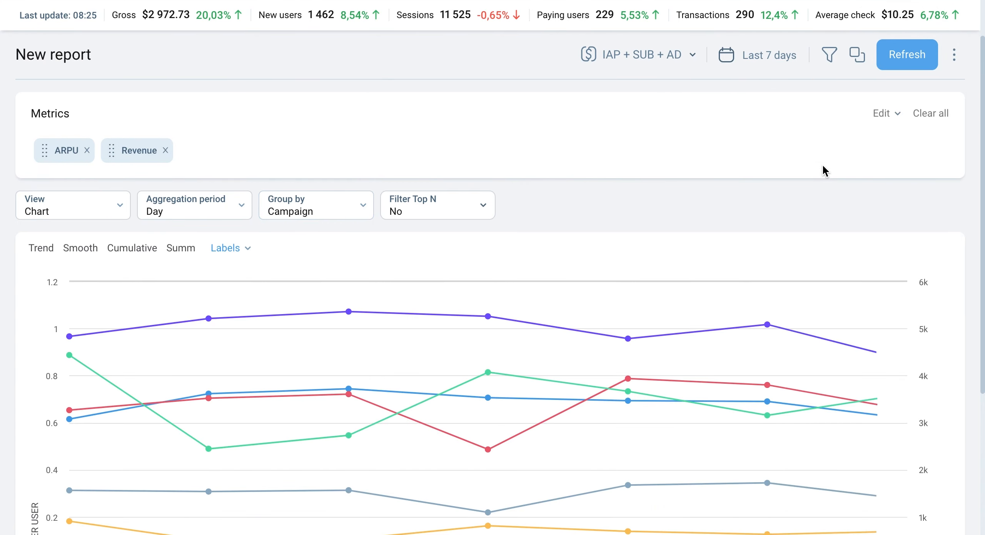
{"action": "scroll", "coordinate": [822, 164], "scroll_direction": "down", "scroll_amount": 1}
Step: Start a new custom events report
{"action": "scroll", "coordinate": [462, 154], "scroll_direction": "up", "scroll_amount": 3}
{"action": "left_click", "coordinate": [214, 51]}
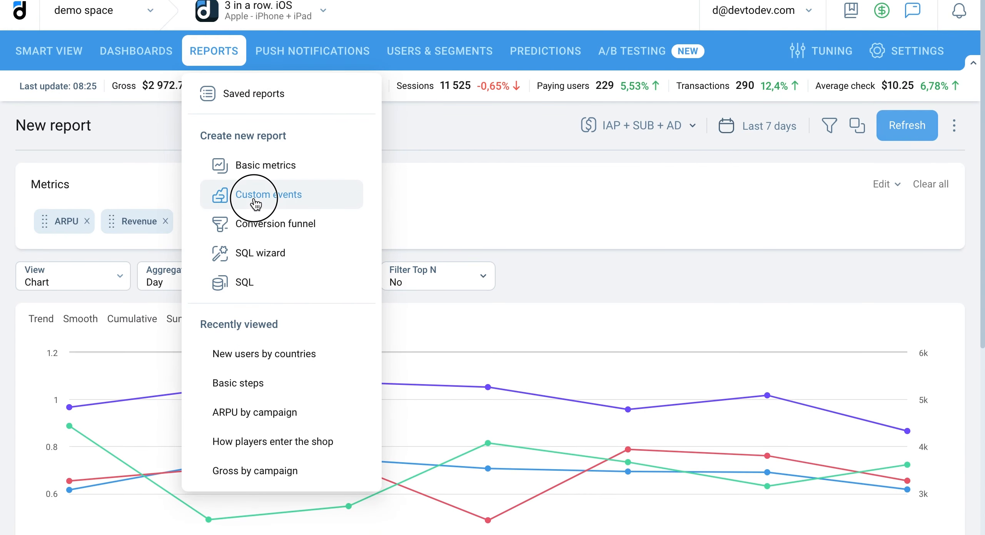
{"action": "left_click", "coordinate": [254, 192]}
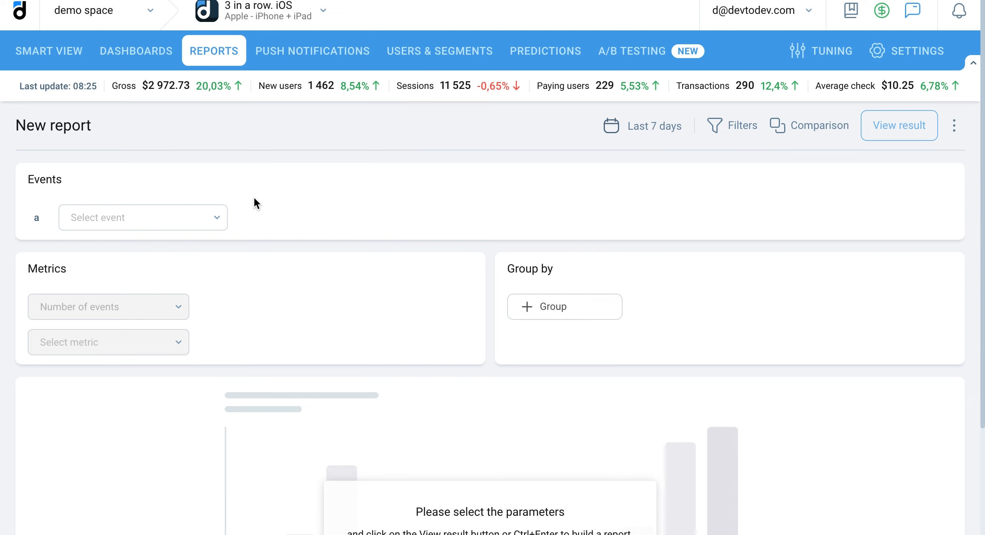
{"action": "scroll", "coordinate": [254, 200], "scroll_direction": "down", "scroll_amount": 3}
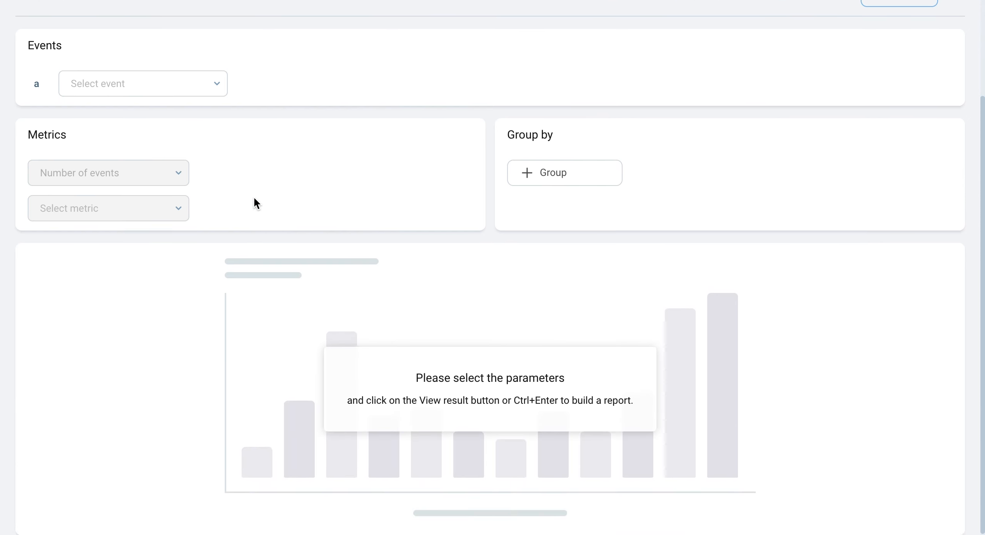
{"action": "scroll", "coordinate": [255, 199], "scroll_direction": "up", "scroll_amount": 3}
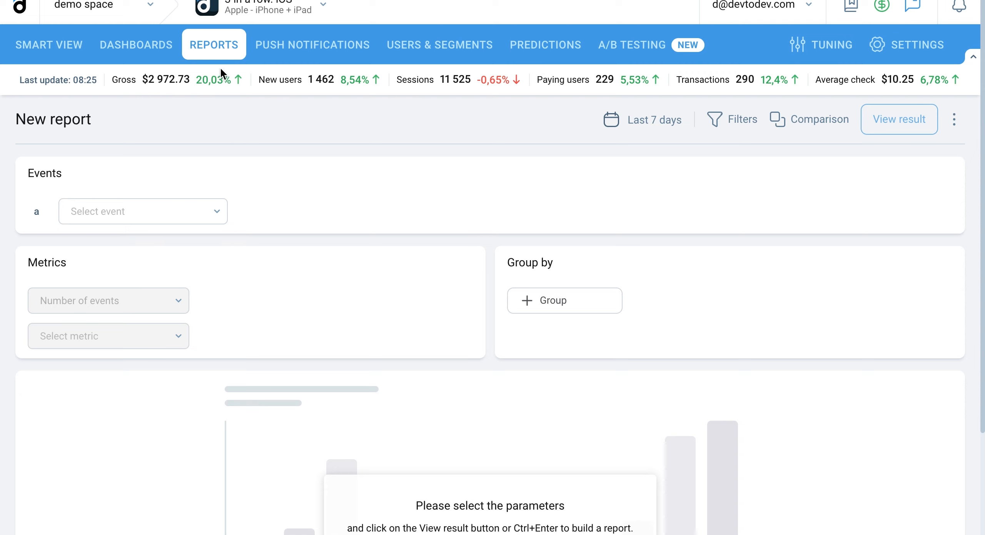
Step: Build a new conversion funnel with the steps In-app purchase, Level up and Progression, and review its result chart
{"action": "mouse_move", "coordinate": [227, 40]}
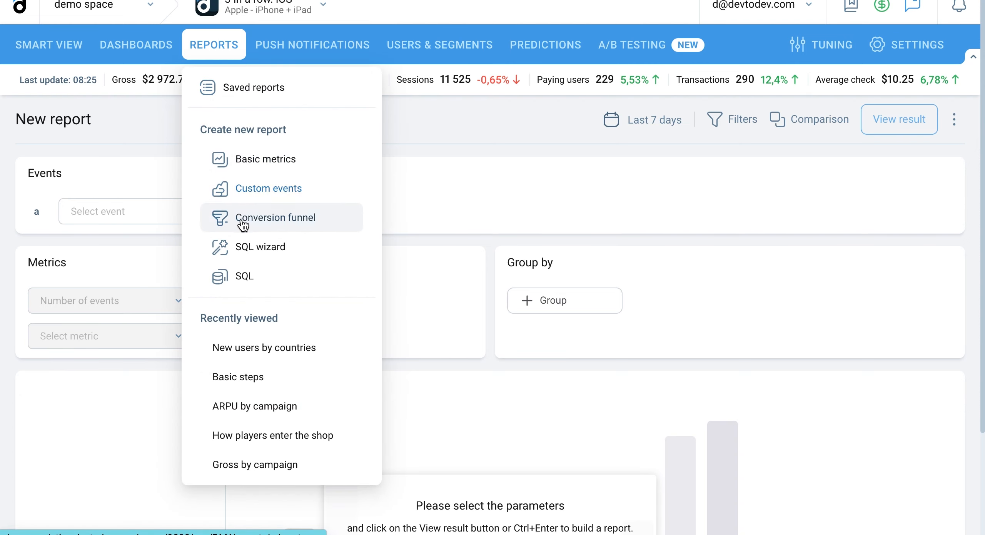
{"action": "left_click", "coordinate": [243, 220]}
{"action": "left_click", "coordinate": [204, 215]}
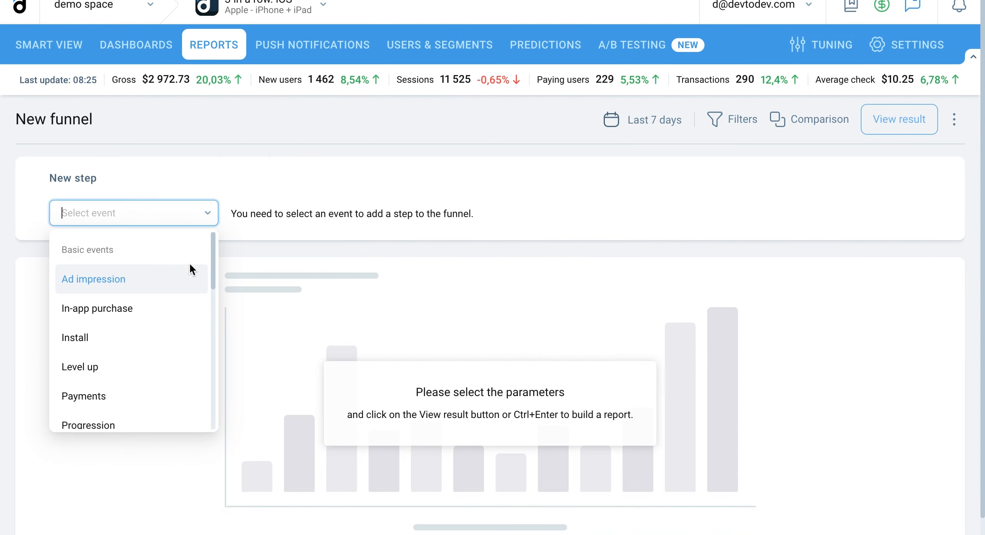
{"action": "left_click", "coordinate": [179, 311]}
{"action": "left_click", "coordinate": [176, 298]}
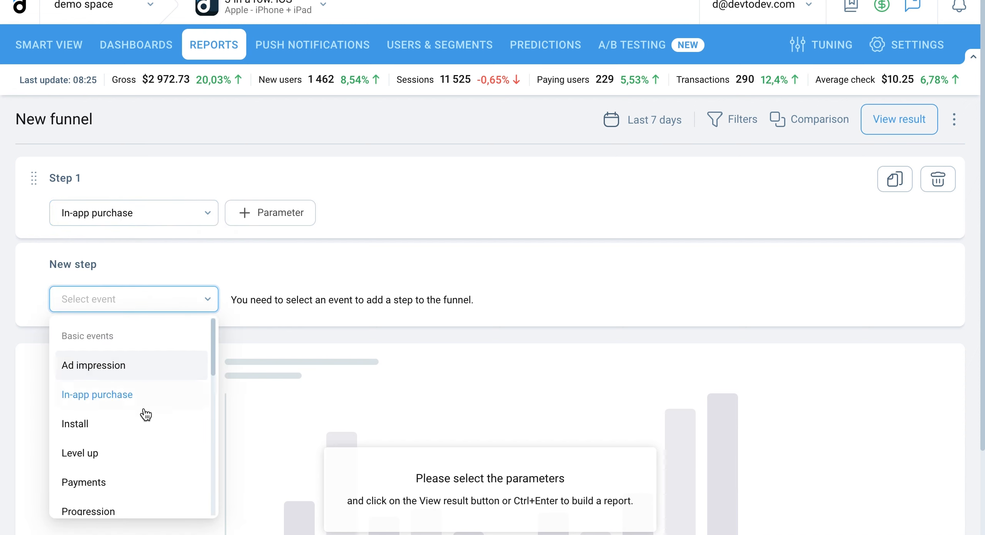
{"action": "left_click", "coordinate": [141, 451]}
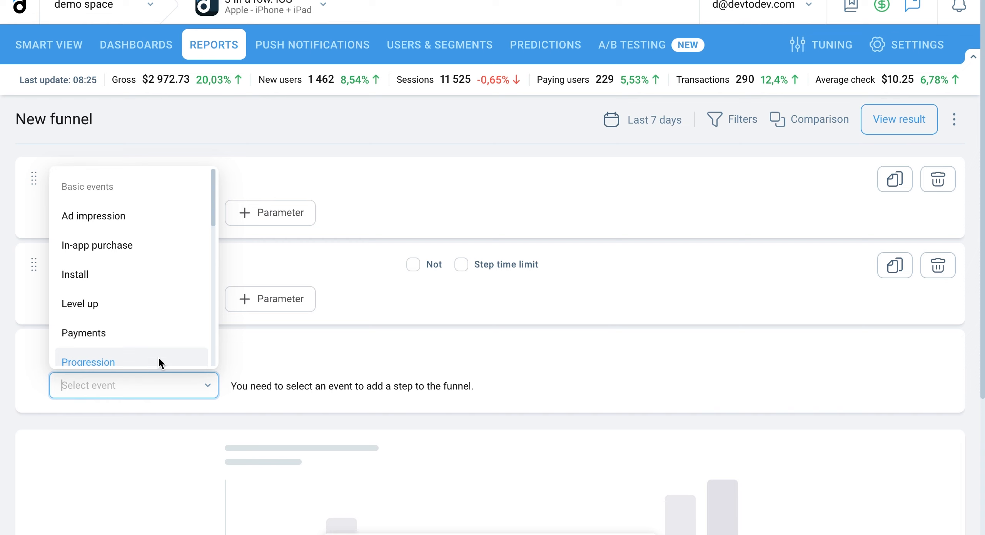
{"action": "left_click", "coordinate": [161, 364]}
{"action": "left_click", "coordinate": [881, 119]}
{"action": "scroll", "coordinate": [719, 363], "scroll_direction": "down", "scroll_amount": 8}
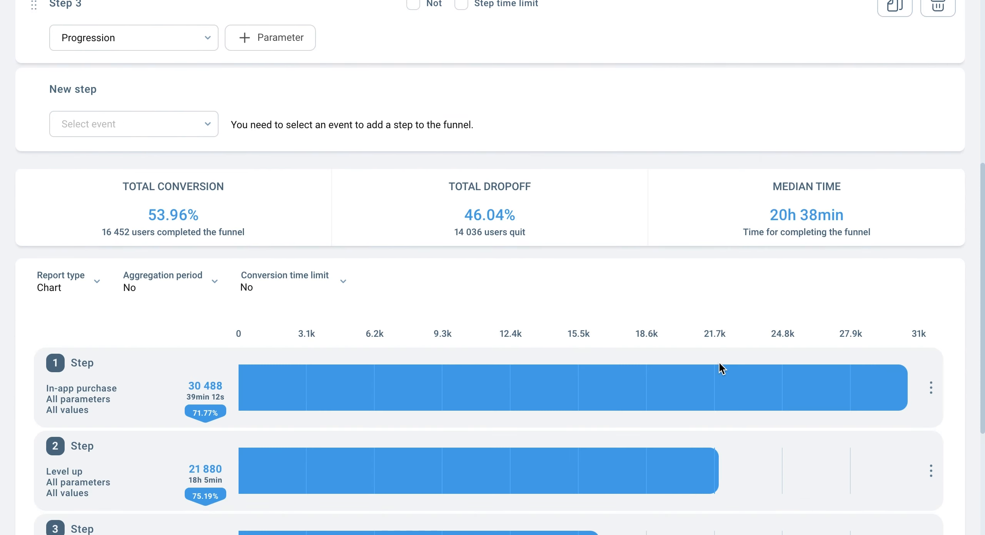
{"action": "scroll", "coordinate": [719, 363], "scroll_direction": "down", "scroll_amount": 4}
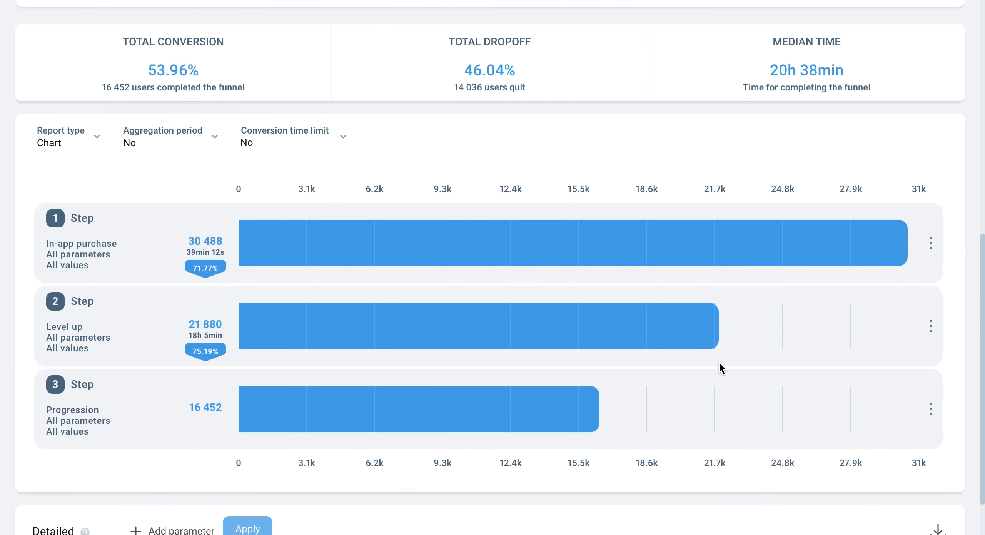
{"action": "scroll", "coordinate": [721, 369], "scroll_direction": "up", "scroll_amount": 12}
Step: Start a new SQL wizard report and browse the columns available for selection, without adding any
{"action": "mouse_move", "coordinate": [214, 51]}
{"action": "left_click", "coordinate": [248, 250]}
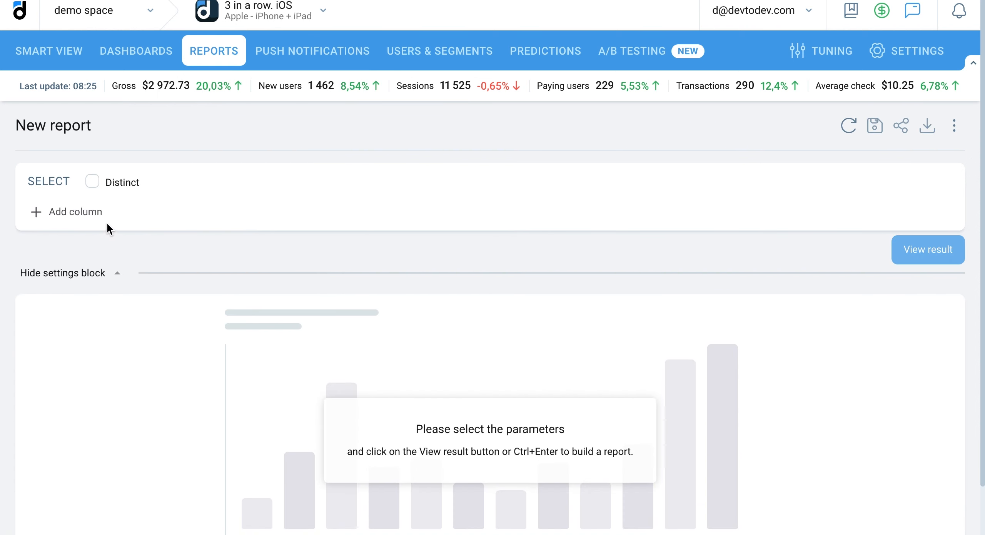
{"action": "left_click", "coordinate": [77, 212]}
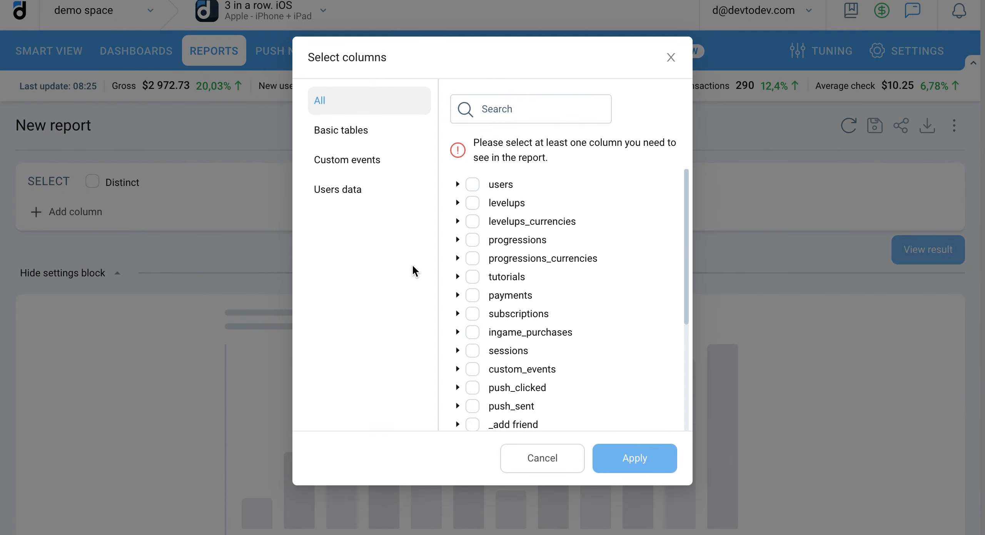
{"action": "scroll", "coordinate": [516, 299], "scroll_direction": "down", "scroll_amount": 4}
{"action": "scroll", "coordinate": [517, 298], "scroll_direction": "up", "scroll_amount": 4}
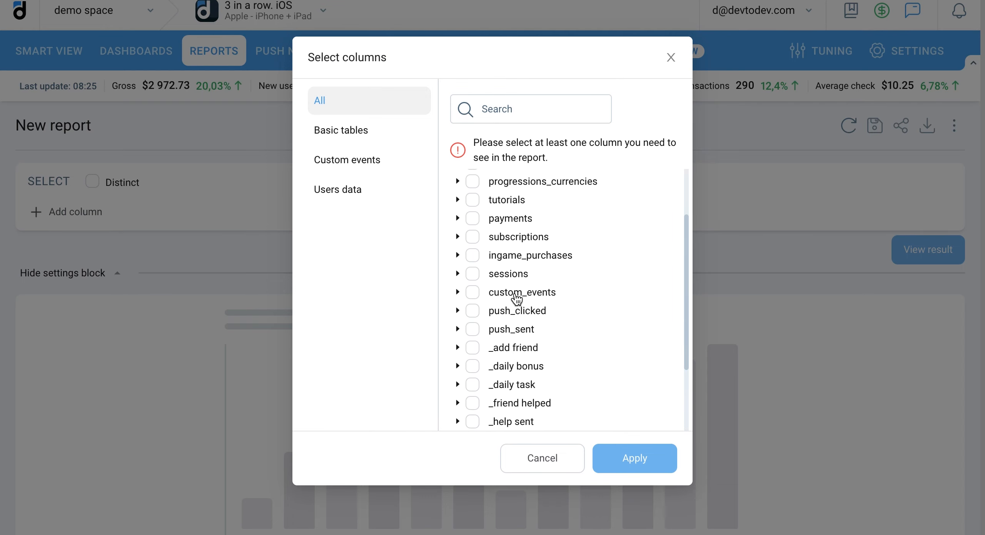
{"action": "left_click", "coordinate": [542, 458]}
Step: Leave the wizard for a new SQL report, run its sample payments query and review the result table
{"action": "left_click", "coordinate": [219, 58]}
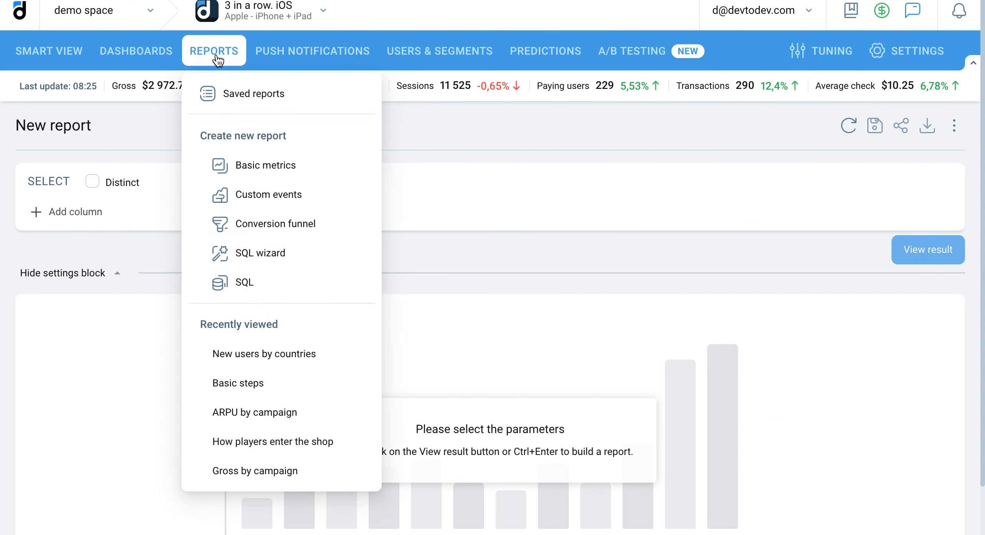
{"action": "left_click", "coordinate": [244, 282]}
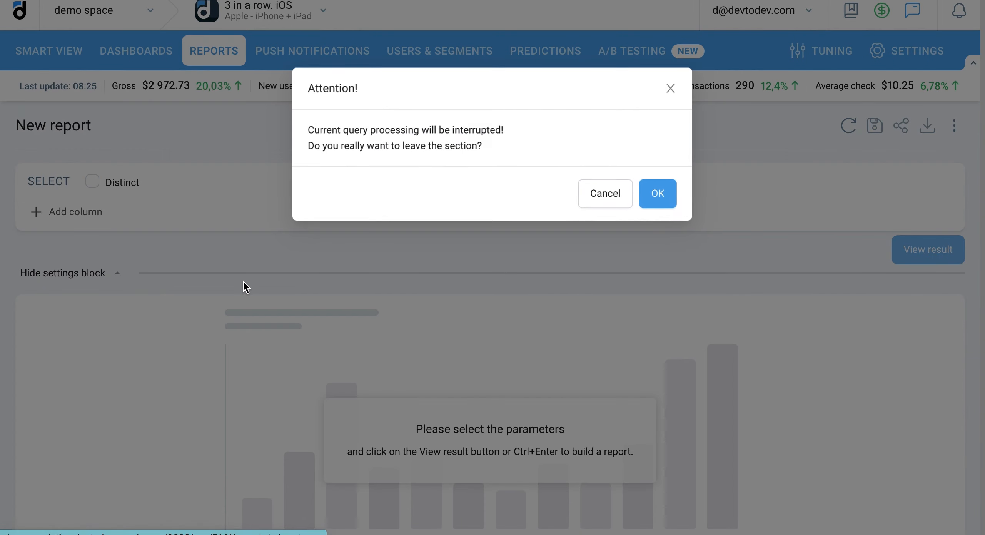
{"action": "left_click", "coordinate": [668, 197]}
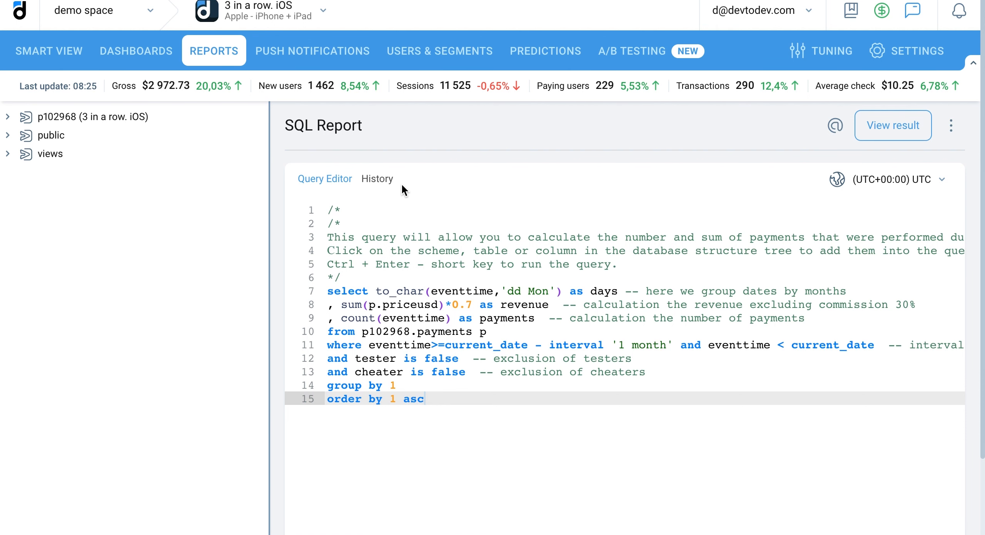
{"action": "left_click", "coordinate": [893, 125]}
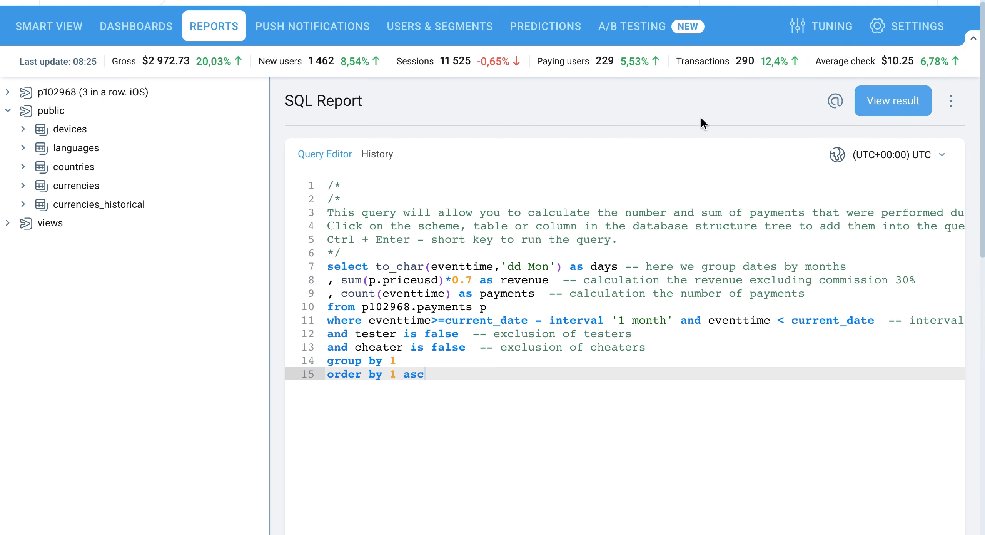
{"action": "scroll", "coordinate": [703, 249], "scroll_direction": "down", "scroll_amount": 7}
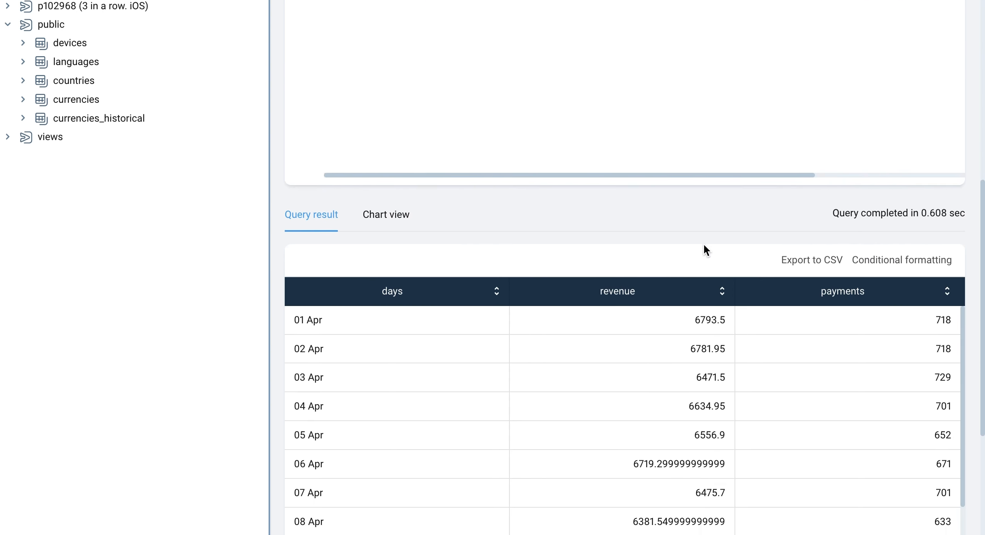
{"action": "scroll", "coordinate": [703, 244], "scroll_direction": "down", "scroll_amount": 3}
{"action": "scroll", "coordinate": [704, 243], "scroll_direction": "up", "scroll_amount": 15}
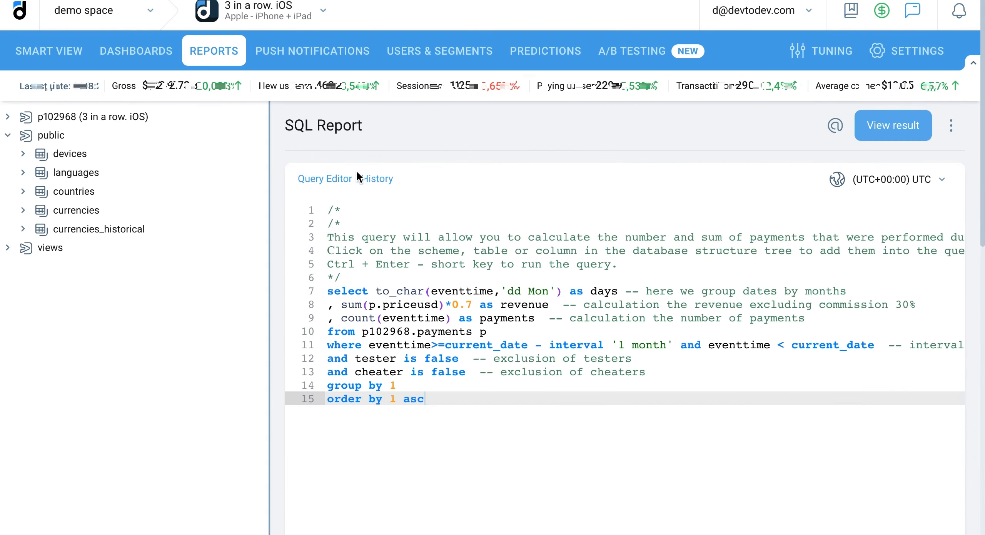
Step: Look through the list of push notification campaigns and open the form for creating a new campaign
{"action": "left_click", "coordinate": [325, 58]}
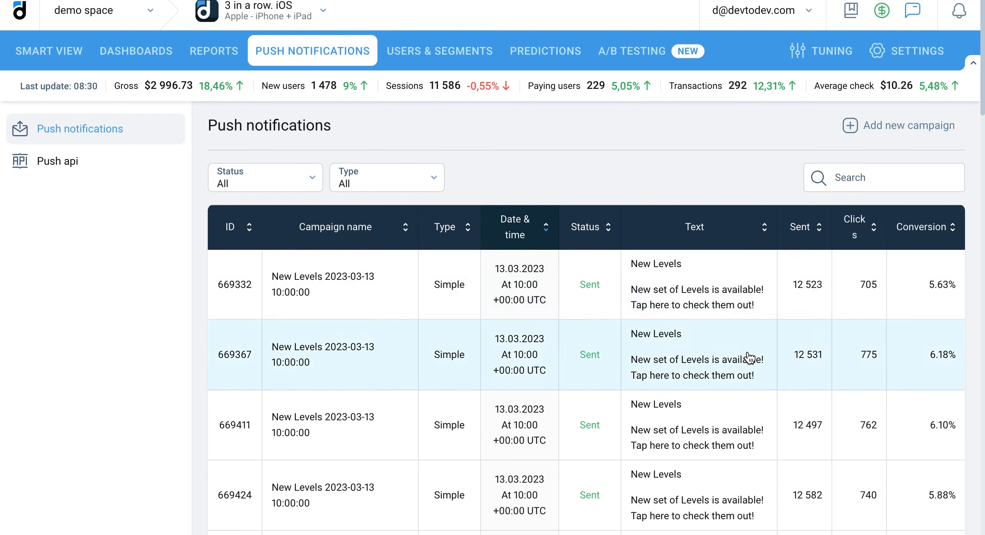
{"action": "scroll", "coordinate": [749, 358], "scroll_direction": "down", "scroll_amount": 3}
{"action": "scroll", "coordinate": [750, 358], "scroll_direction": "down", "scroll_amount": 3}
{"action": "scroll", "coordinate": [693, 358], "scroll_direction": "up", "scroll_amount": 3}
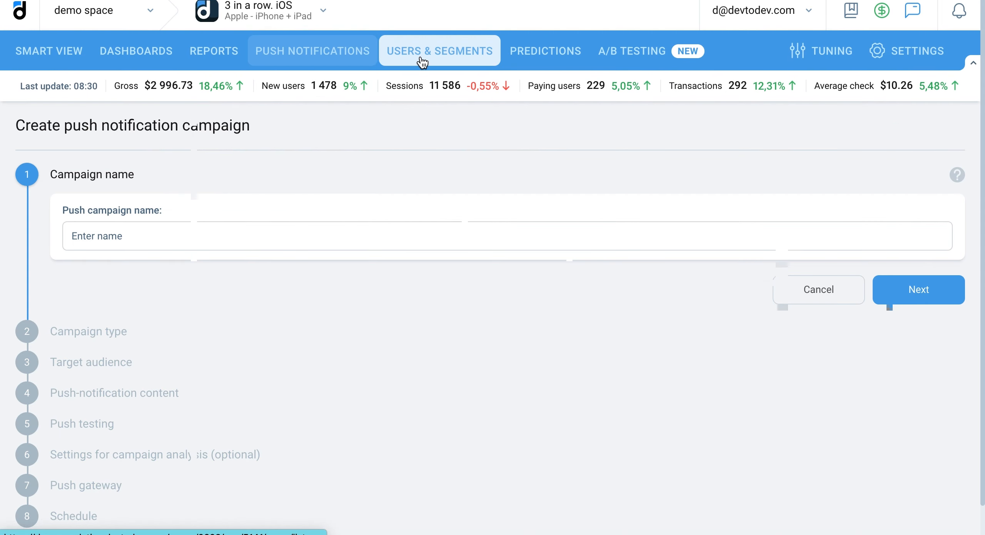
Step: Open the users list and examine the properties and last activity on the card of the user installed at 08:22:34
{"action": "left_click", "coordinate": [419, 56]}
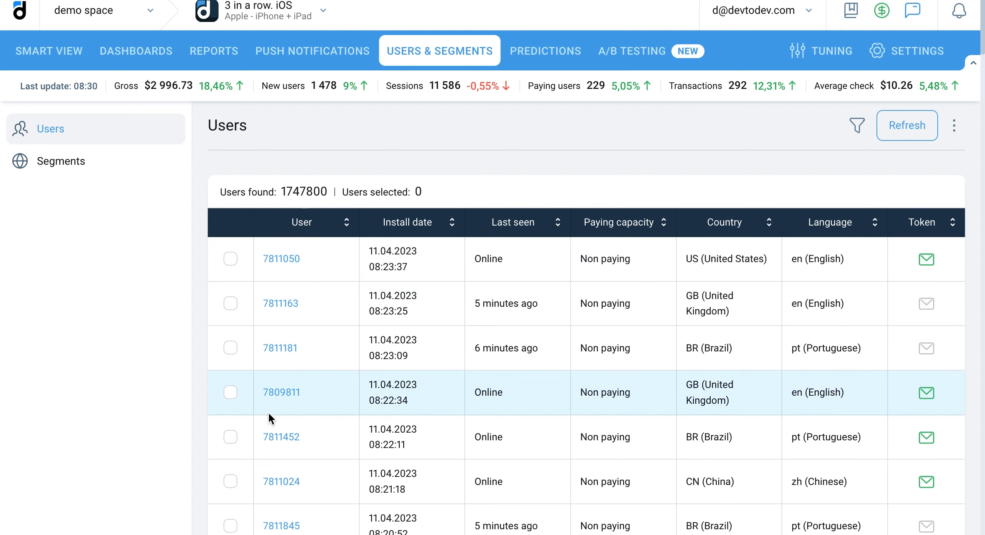
{"action": "left_click", "coordinate": [275, 397]}
{"action": "scroll", "coordinate": [154, 266], "scroll_direction": "down", "scroll_amount": 5}
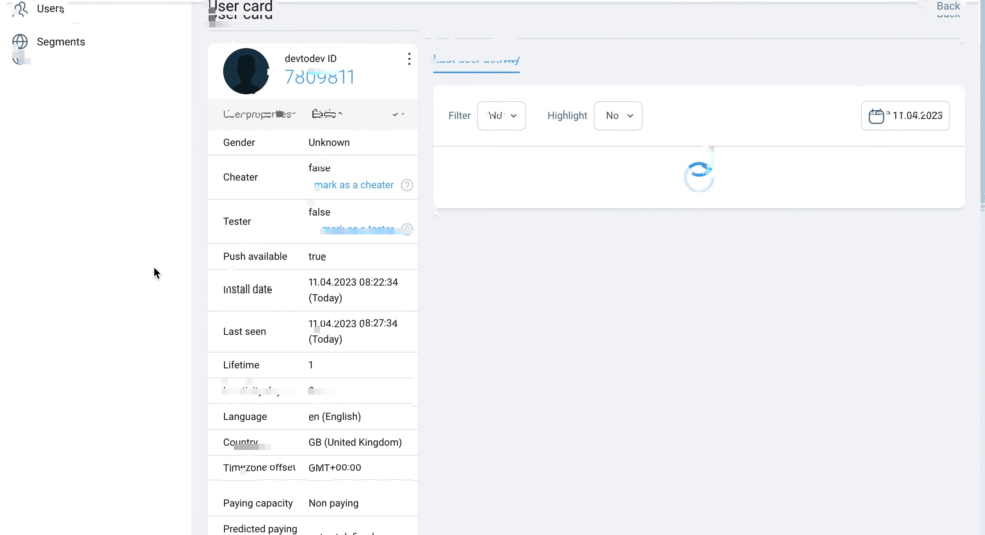
{"action": "scroll", "coordinate": [154, 266], "scroll_direction": "down", "scroll_amount": 1}
{"action": "scroll", "coordinate": [154, 266], "scroll_direction": "up", "scroll_amount": 3}
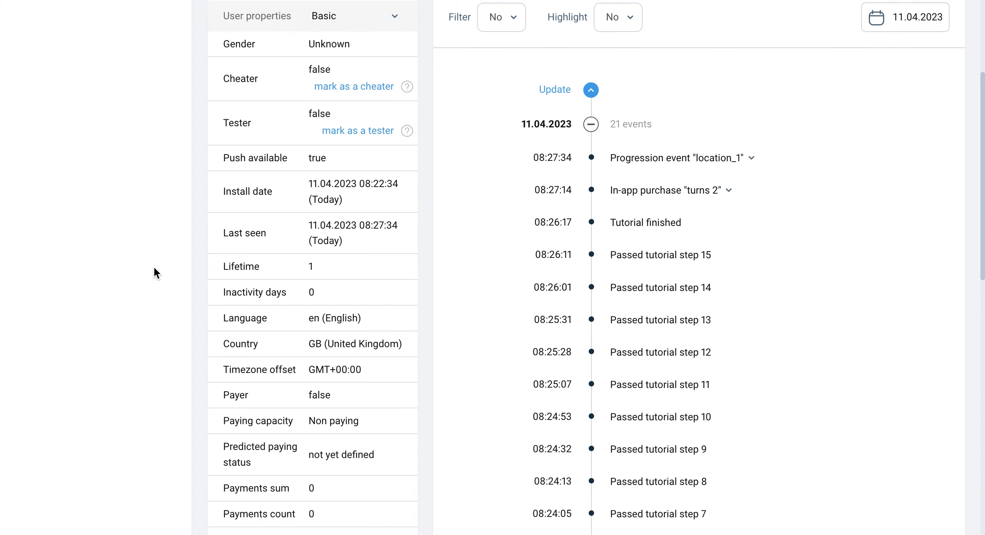
{"action": "scroll", "coordinate": [154, 266], "scroll_direction": "up", "scroll_amount": 5}
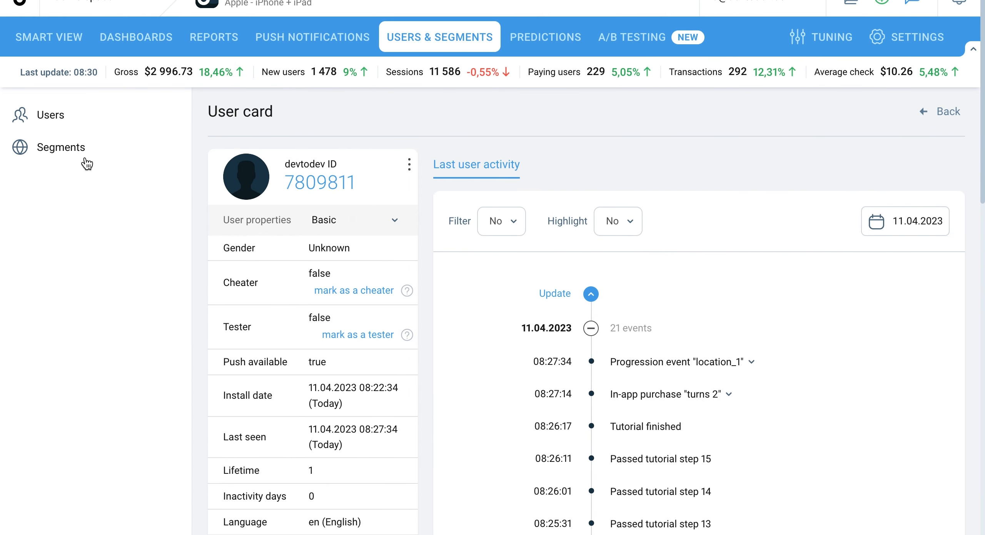
Step: Open the segments list and the name of the Potential Loyalists segment for editing, then close it without changes
{"action": "left_click", "coordinate": [85, 158]}
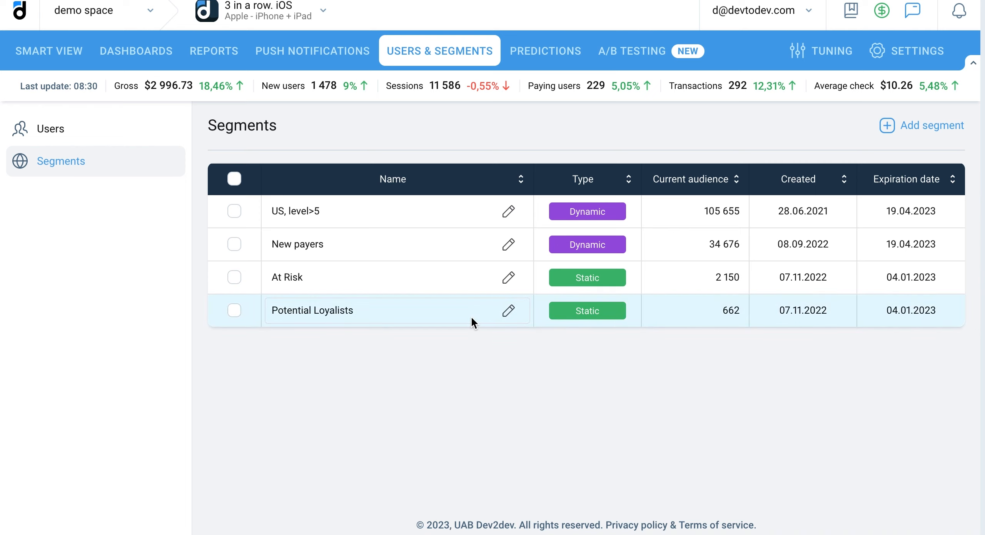
{"action": "left_click", "coordinate": [508, 313]}
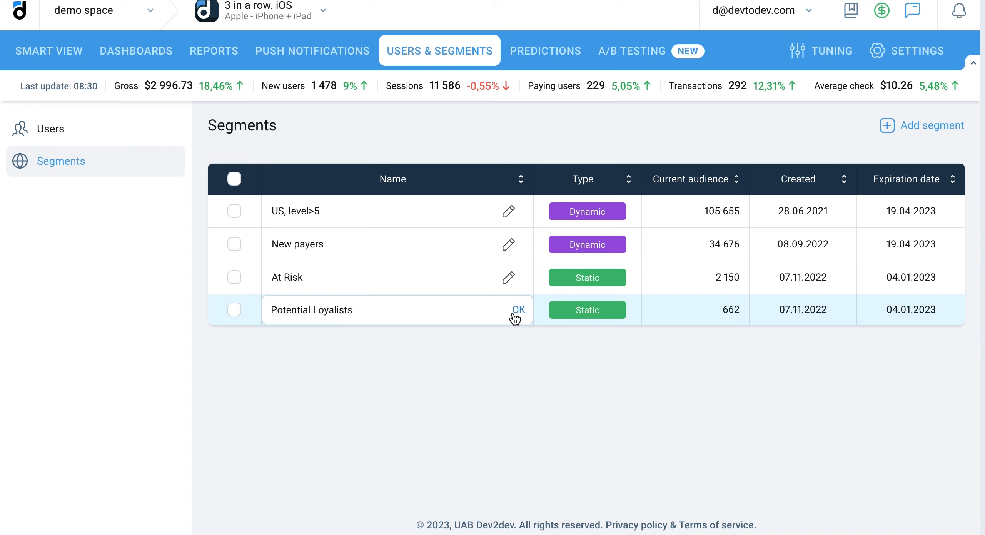
{"action": "left_click", "coordinate": [518, 310]}
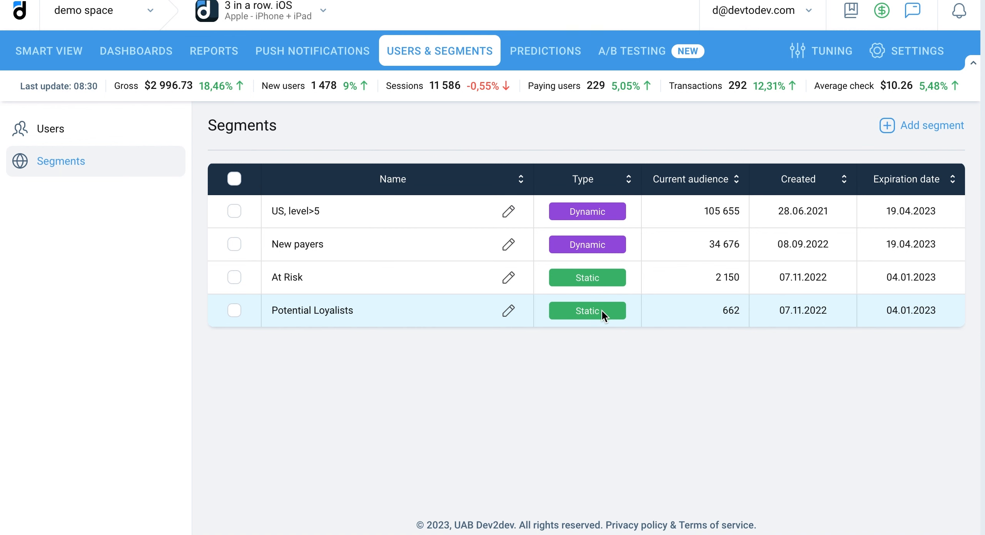
Step: View the predictions for LTV, key metrics and paying status
{"action": "left_click", "coordinate": [566, 68]}
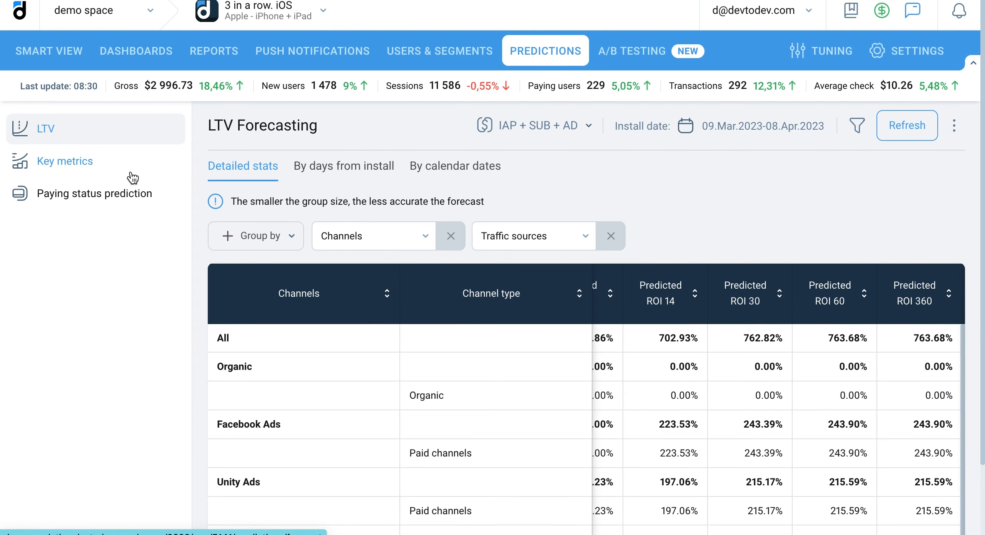
{"action": "left_click", "coordinate": [130, 172]}
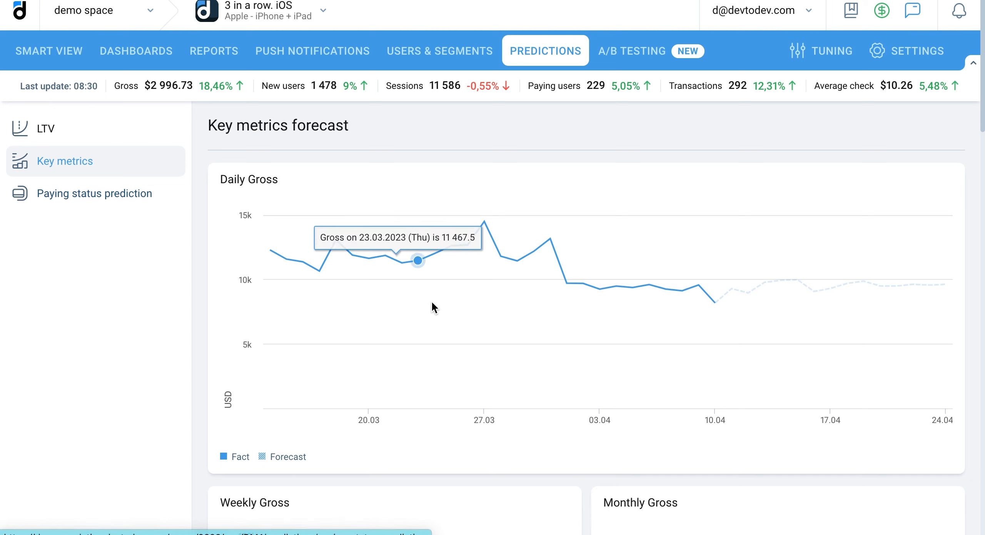
{"action": "mouse_move", "coordinate": [724, 334]}
{"action": "left_click", "coordinate": [36, 202]}
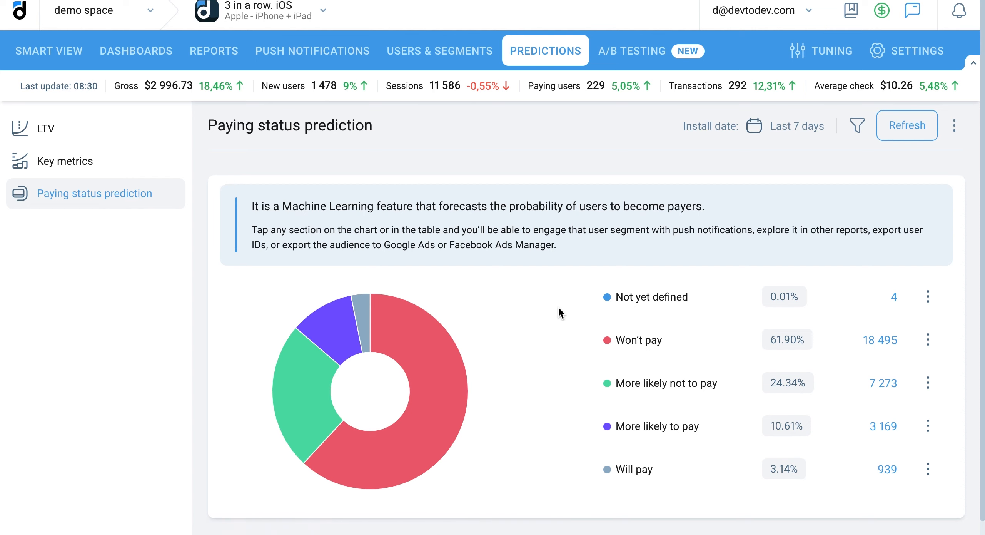
{"action": "scroll", "coordinate": [594, 319], "scroll_direction": "down", "scroll_amount": 2}
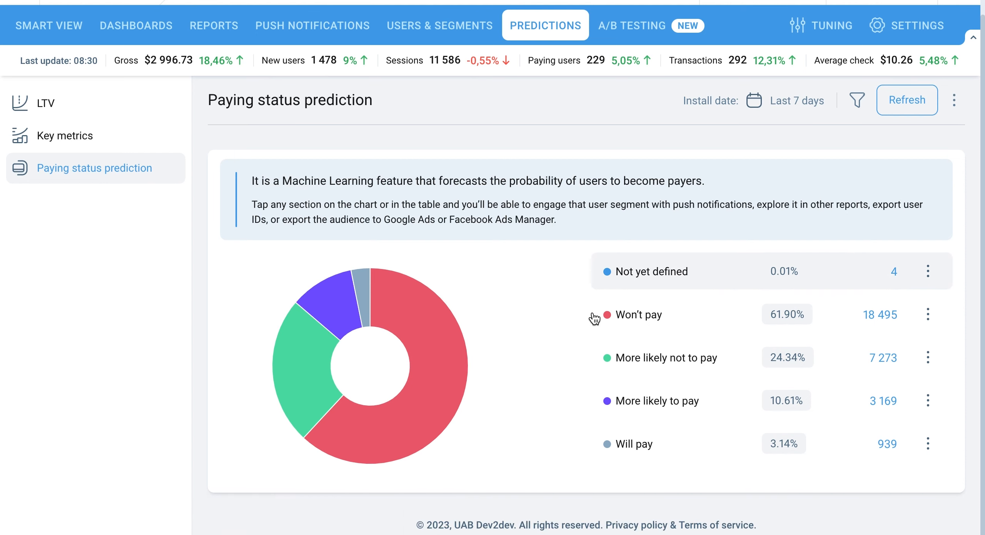
Step: View the list of A/B tests and the paying capacity thresholds in the tuning section
{"action": "left_click", "coordinate": [646, 33]}
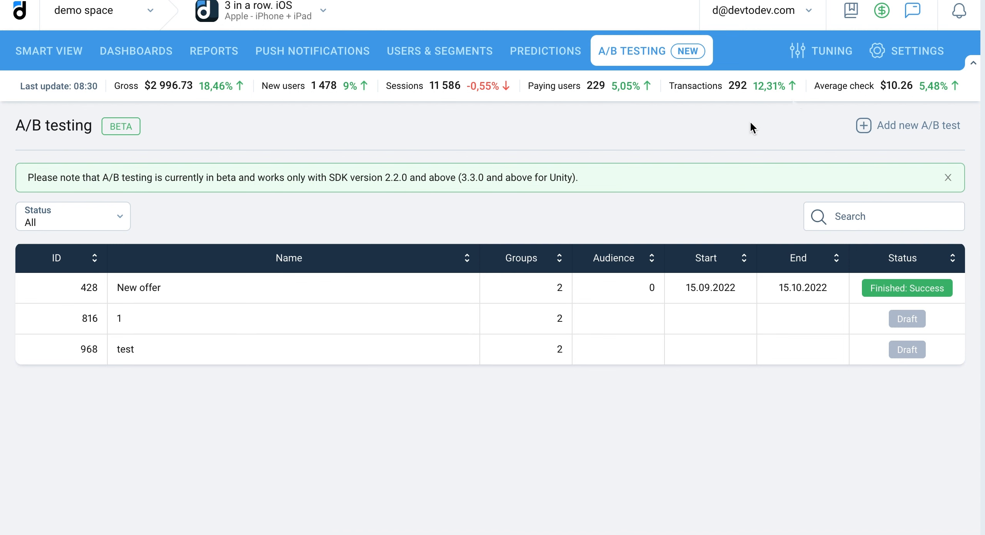
{"action": "left_click", "coordinate": [828, 46]}
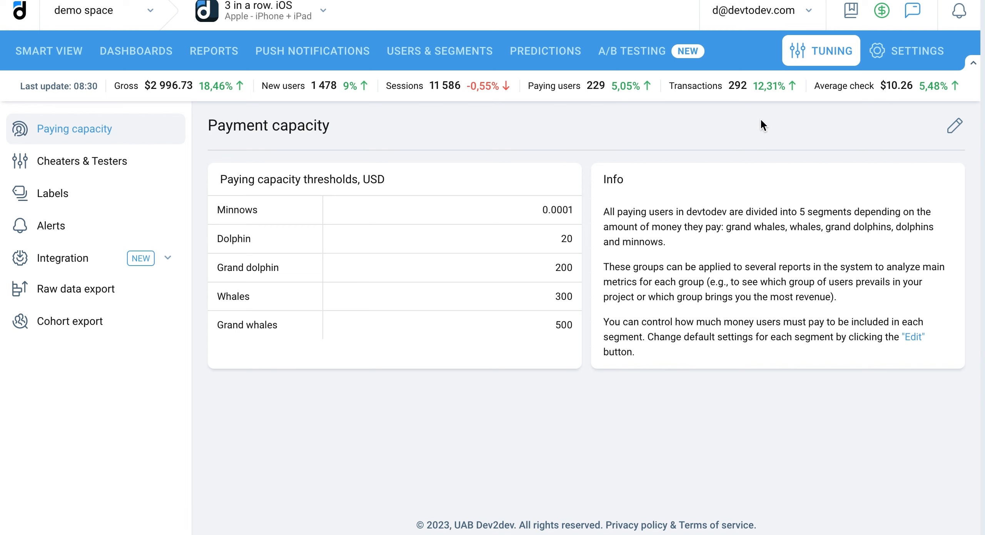
Step: Open the custom events management page under Integration, and the integration status in the project settings
{"action": "left_click", "coordinate": [90, 258]}
{"action": "left_click", "coordinate": [87, 285]}
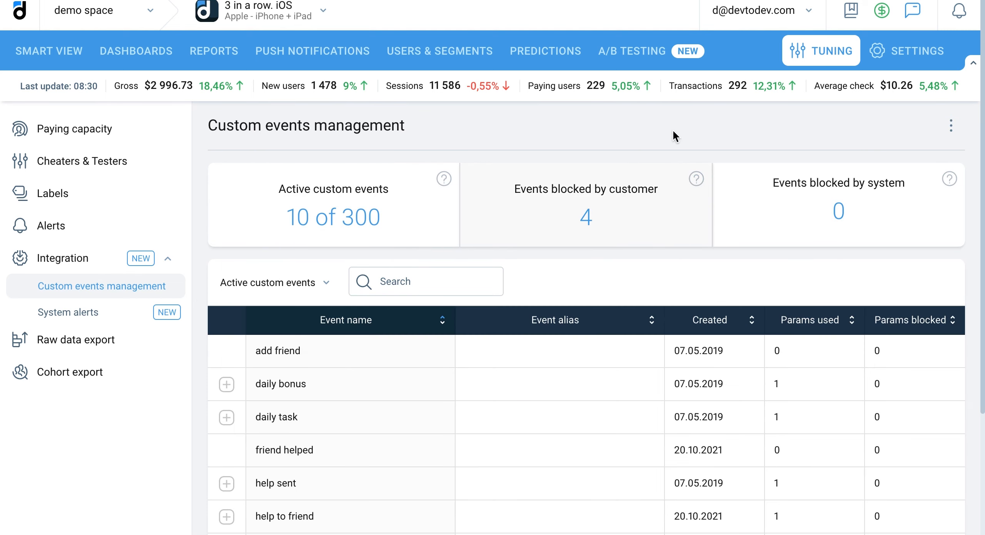
{"action": "left_click", "coordinate": [872, 50]}
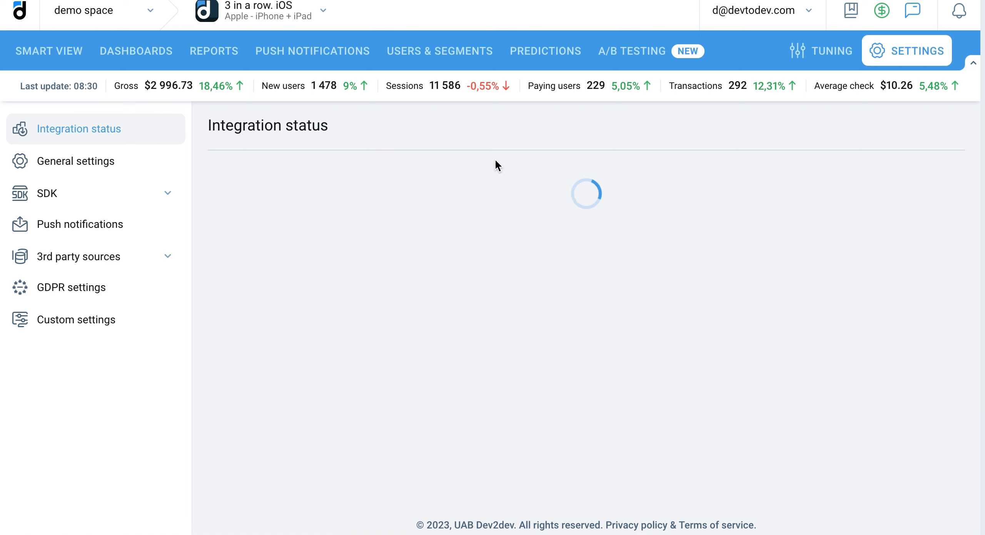